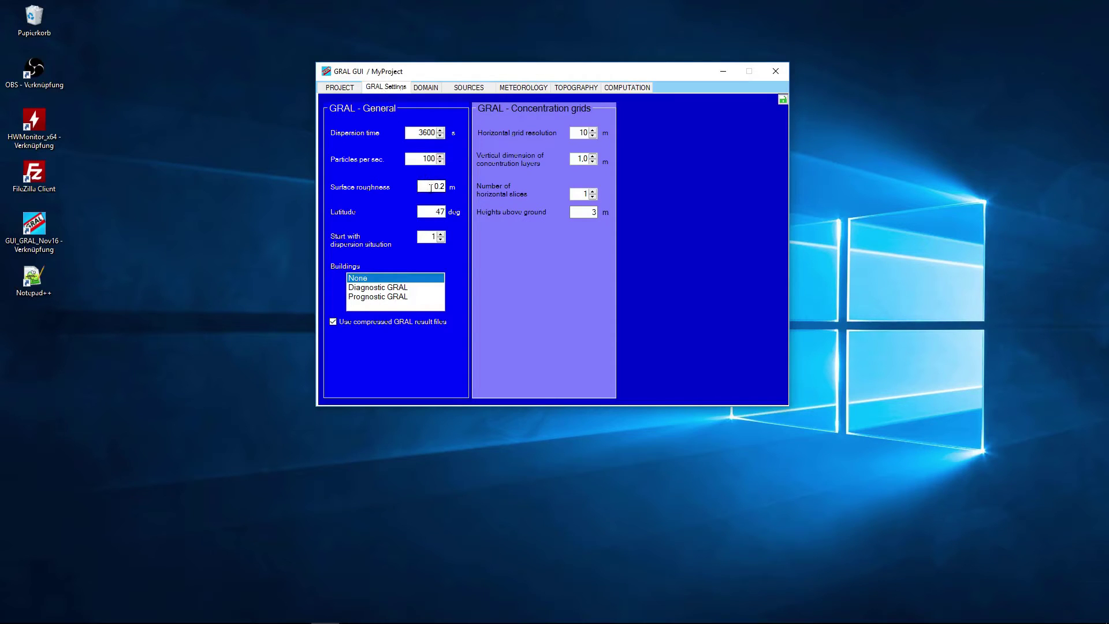
# Set the surface roughness to 0.1 m and the horizontal grid resolution to 20 m
pyautogui.moveTo(441, 187); pyautogui.dragTo(445, 188)
pyautogui.write('1')
pyautogui.doubleClick(579, 133)
pyautogui.write('20')
# Set the vertical dimension of the concentration layers to 3 m and use two horizontal slices
pyautogui.click(577, 157)
pyautogui.doubleClick(580, 158)
pyautogui.write('3')
pyautogui.click(592, 191)
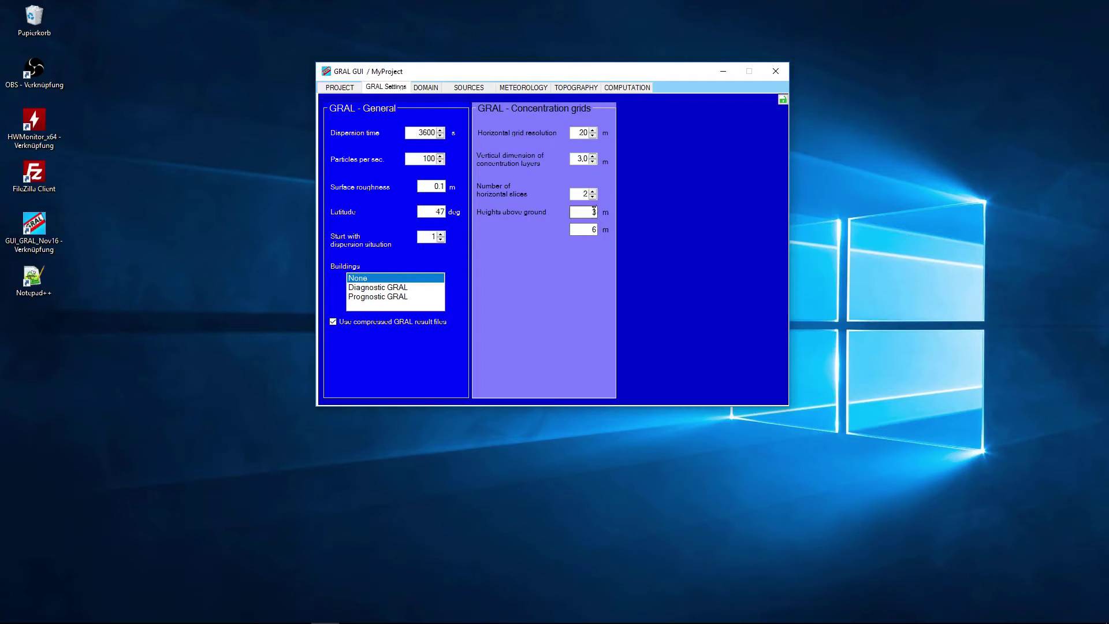
pyautogui.click(592, 230)
# Define source group 1 for the domain with the name stack-source
pyautogui.click(426, 88)
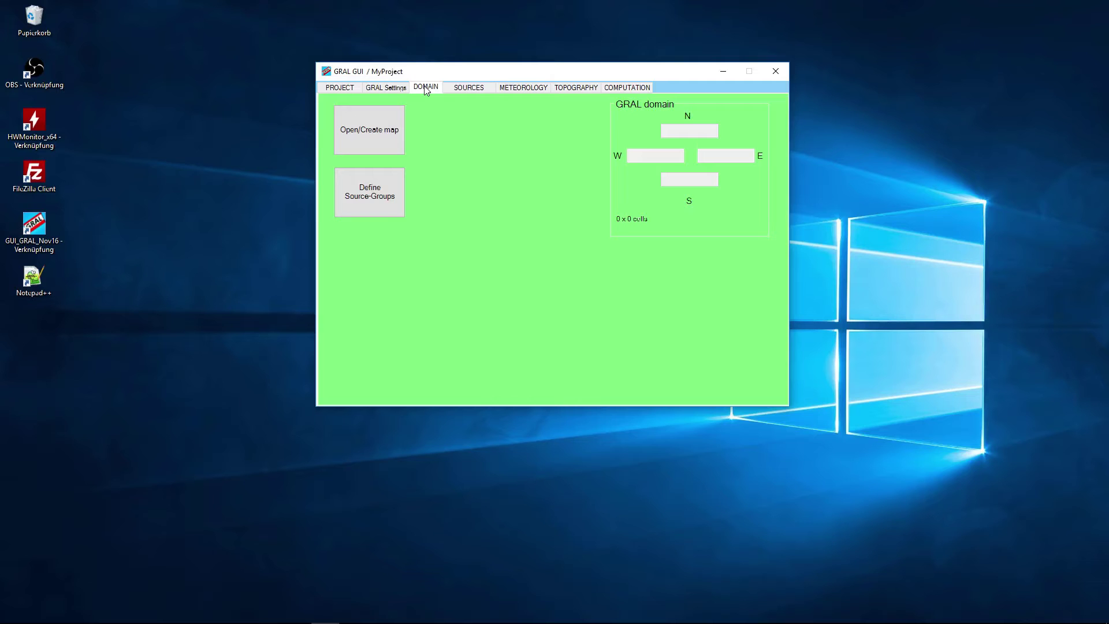
pyautogui.click(392, 185)
pyautogui.click(617, 273)
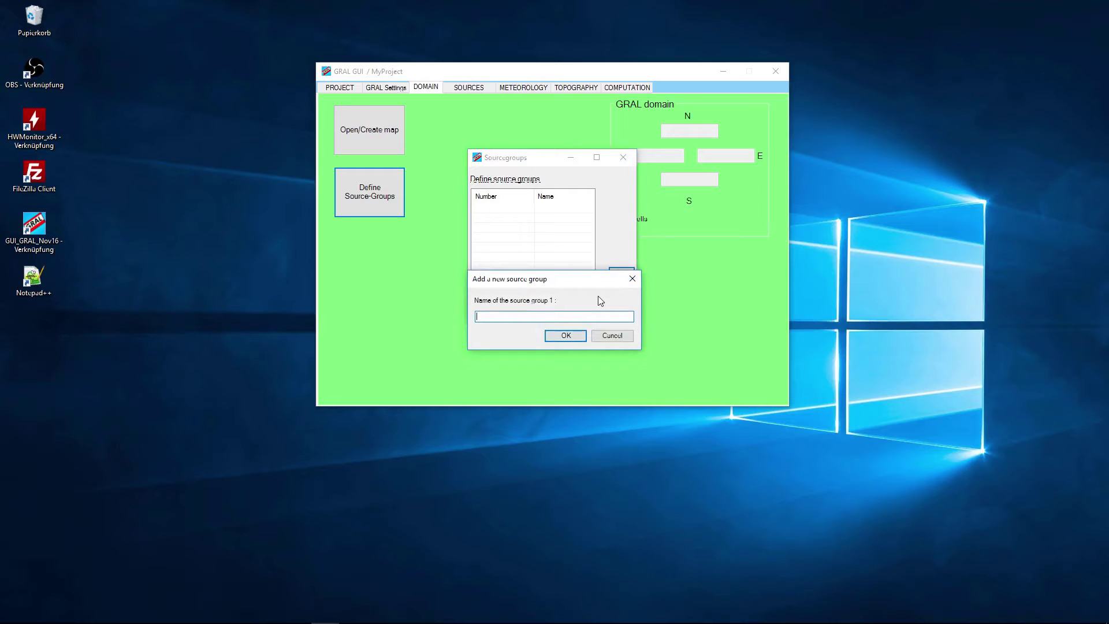
pyautogui.write('stack_source')
pyautogui.press('Return')
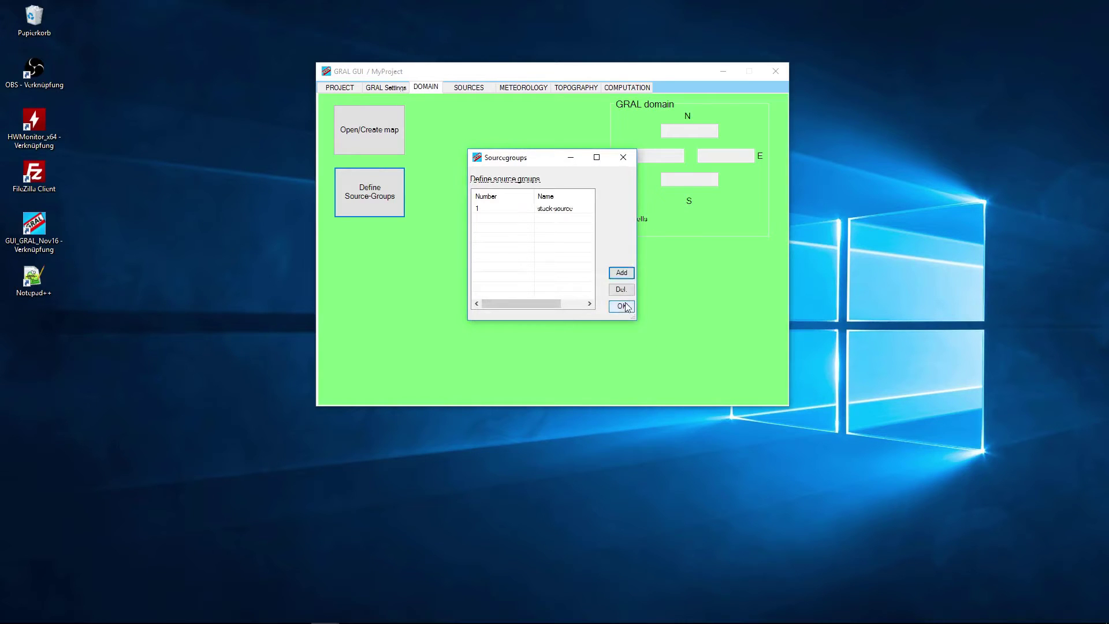
pyautogui.click(627, 307)
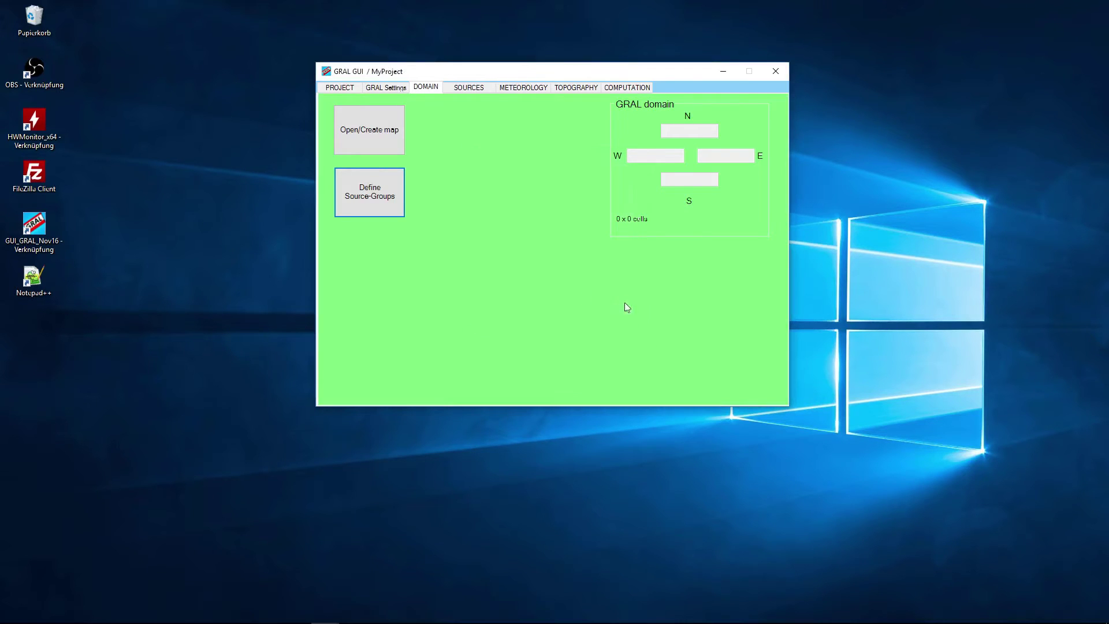
# Open the domain map and load Background.jpg from the GRAL_Projects folder as the base map
pyautogui.click(396, 149)
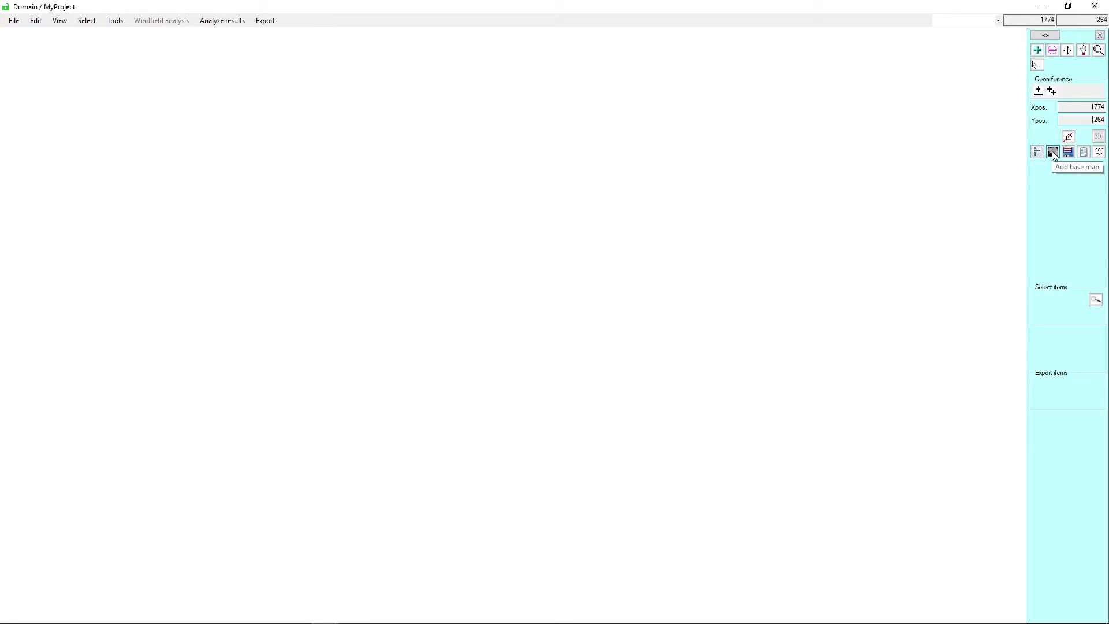
pyautogui.click(1053, 153)
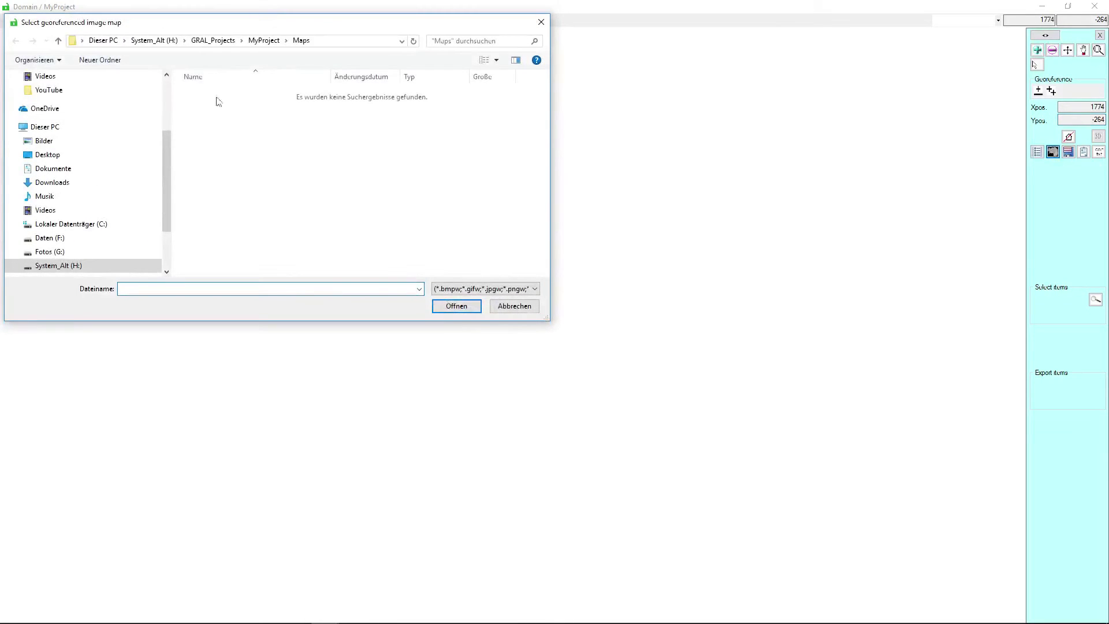
pyautogui.click(213, 40)
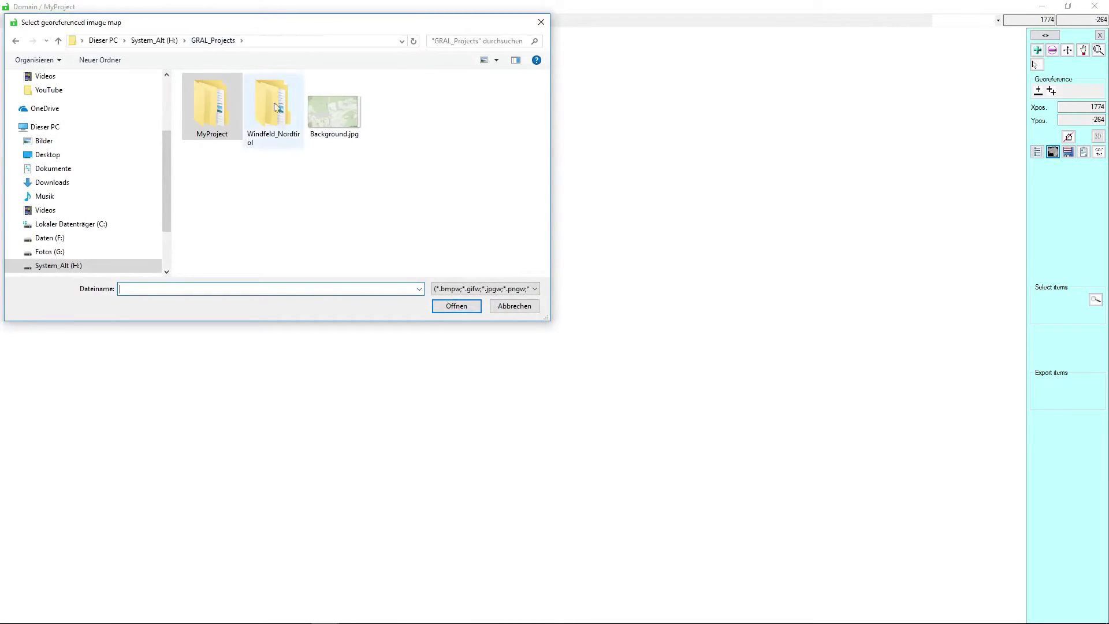
pyautogui.click(340, 121)
pyautogui.click(451, 307)
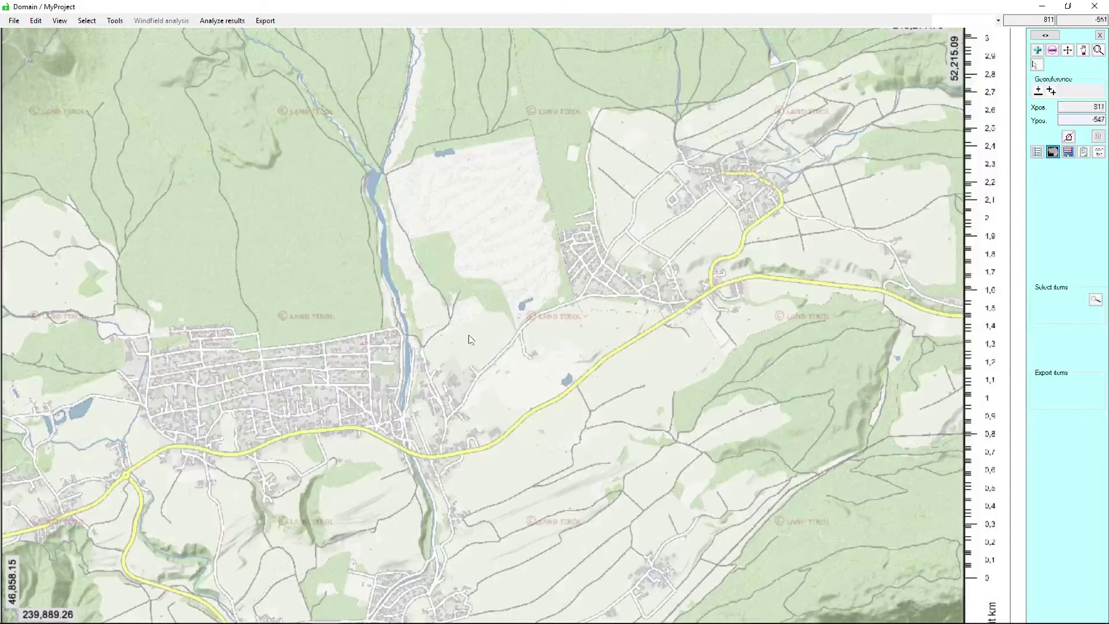
# Start georeferencing the base map with two points and pick its lower-left corner as reference point 1
pyautogui.scroll(-1, 425, 379)
pyautogui.scroll(1, 296, 479)
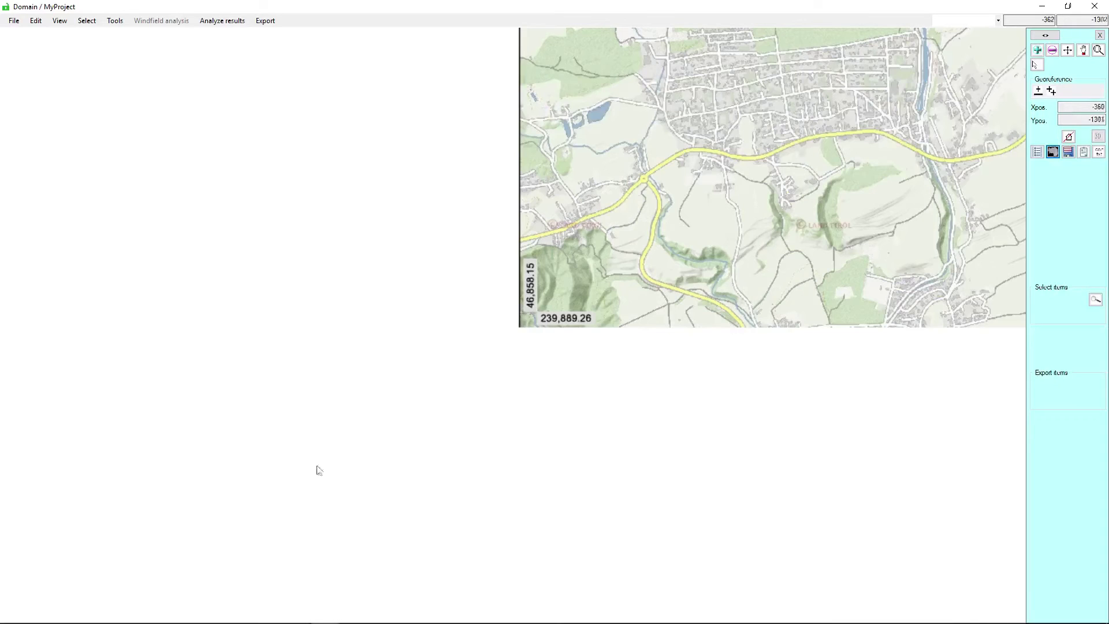
pyautogui.scroll(1, 546, 335)
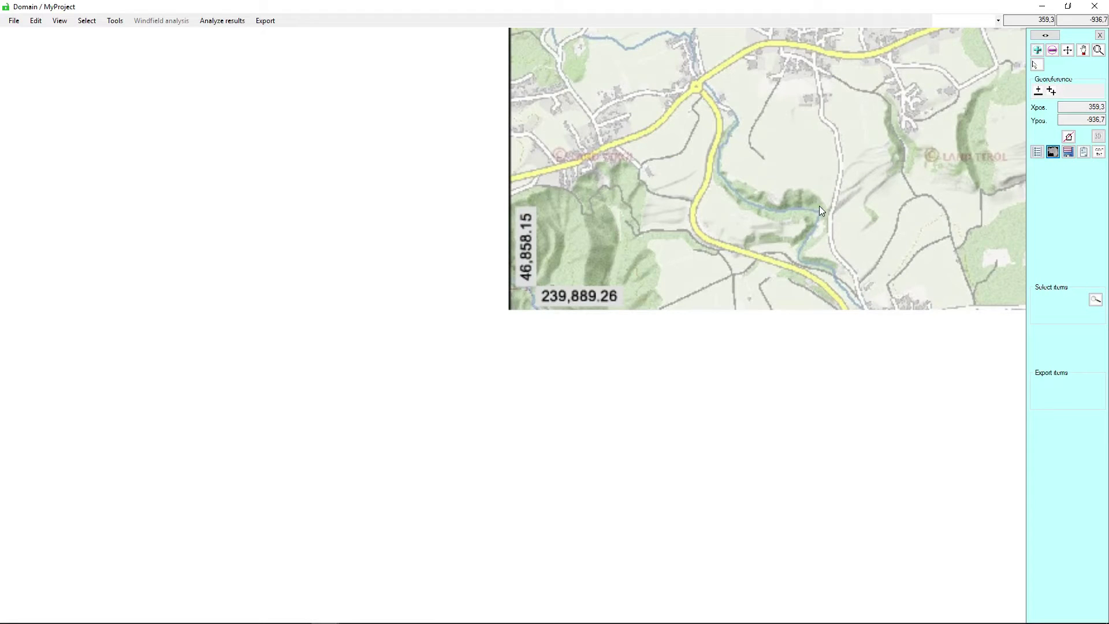
pyautogui.scroll(-3, 826, 209)
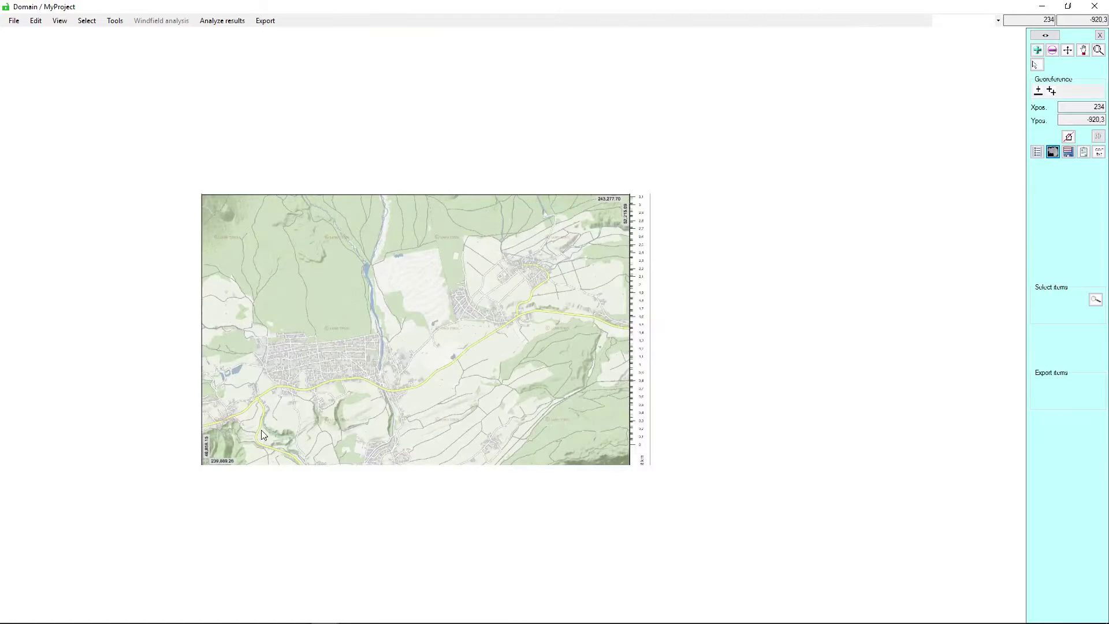
pyautogui.scroll(1, 248, 433)
pyautogui.scroll(1, 500, 359)
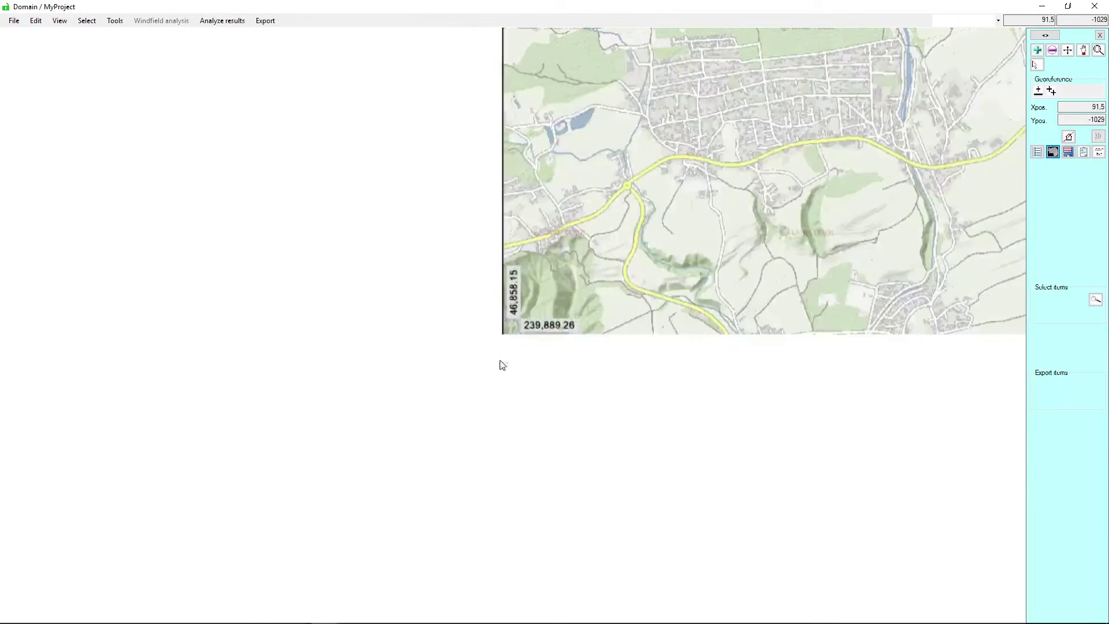
pyautogui.click(14, 21)
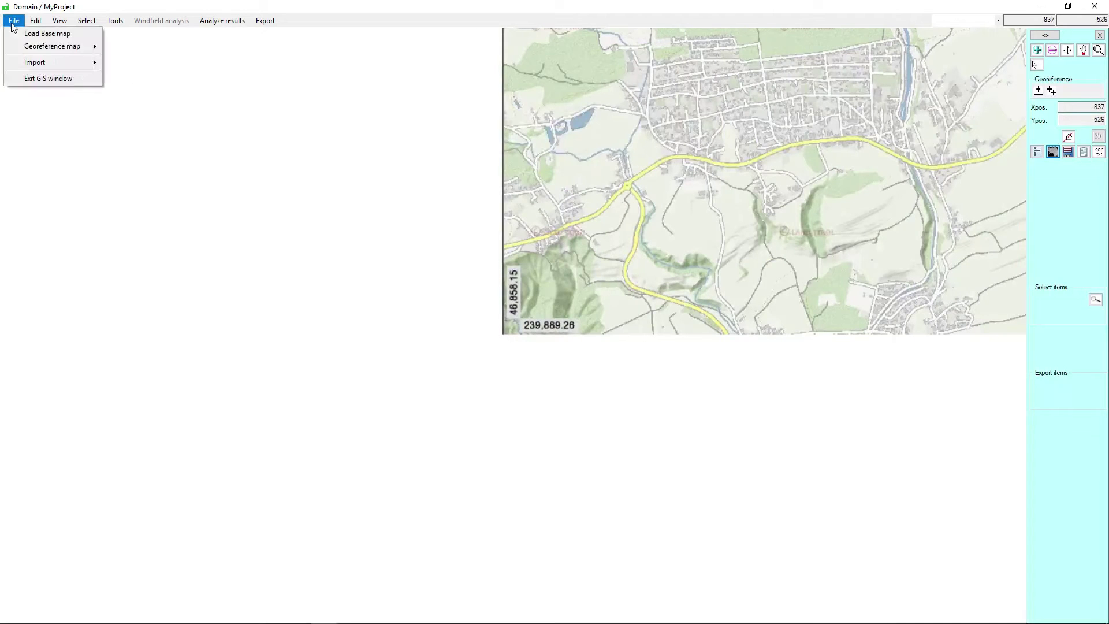
pyautogui.moveTo(44, 46)
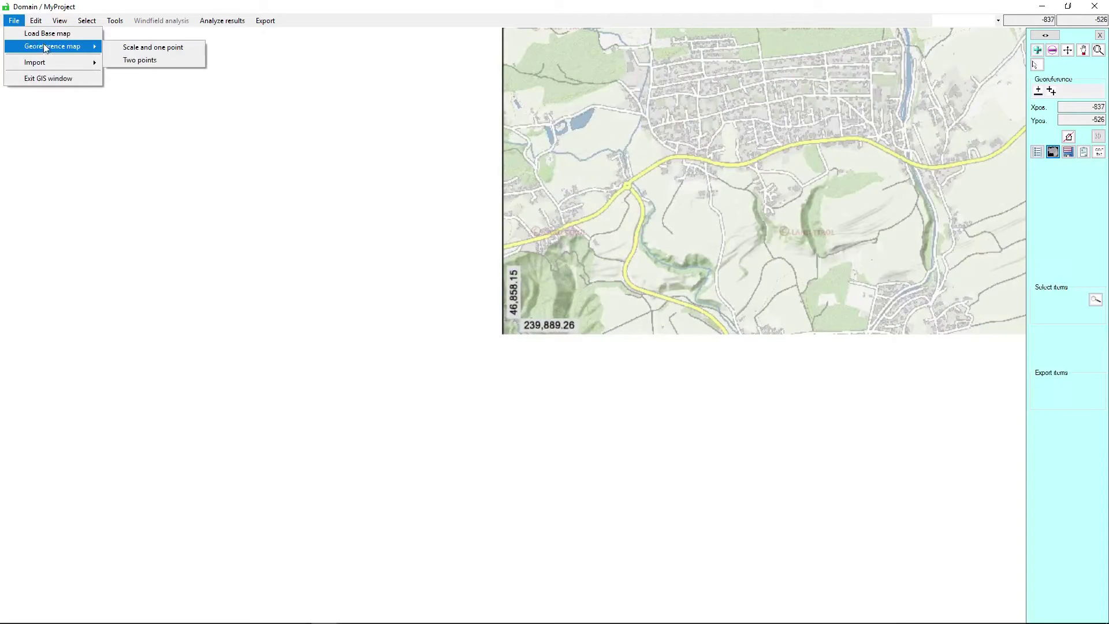
pyautogui.click(146, 60)
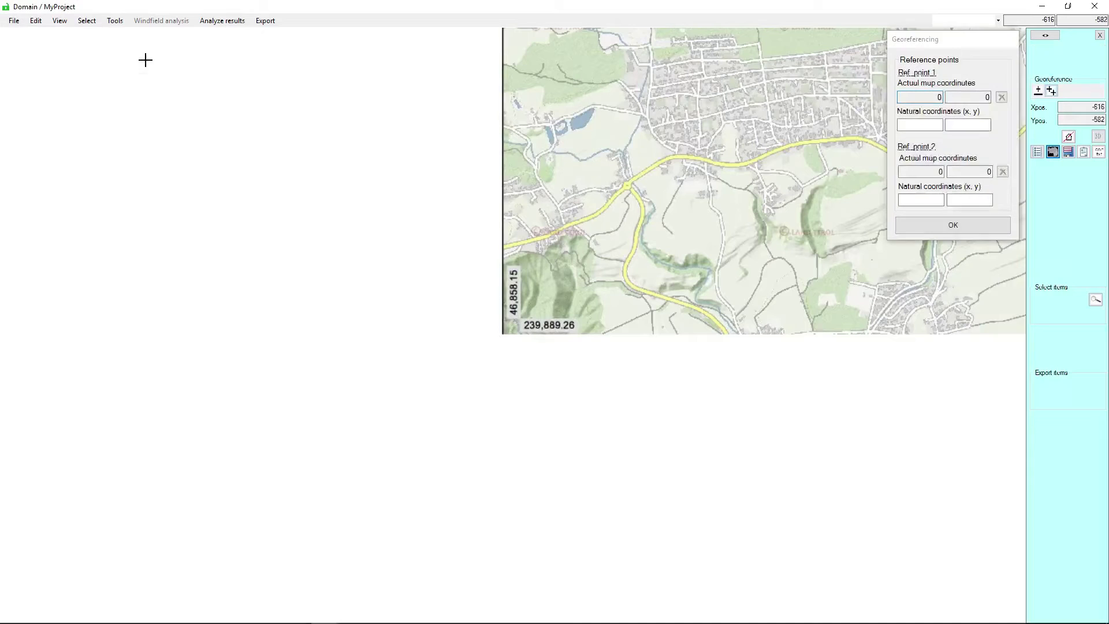
pyautogui.click(504, 340)
# Set the natural coordinates of reference point 1 to x 46858.15 and y 239889.26
pyautogui.click(923, 124)
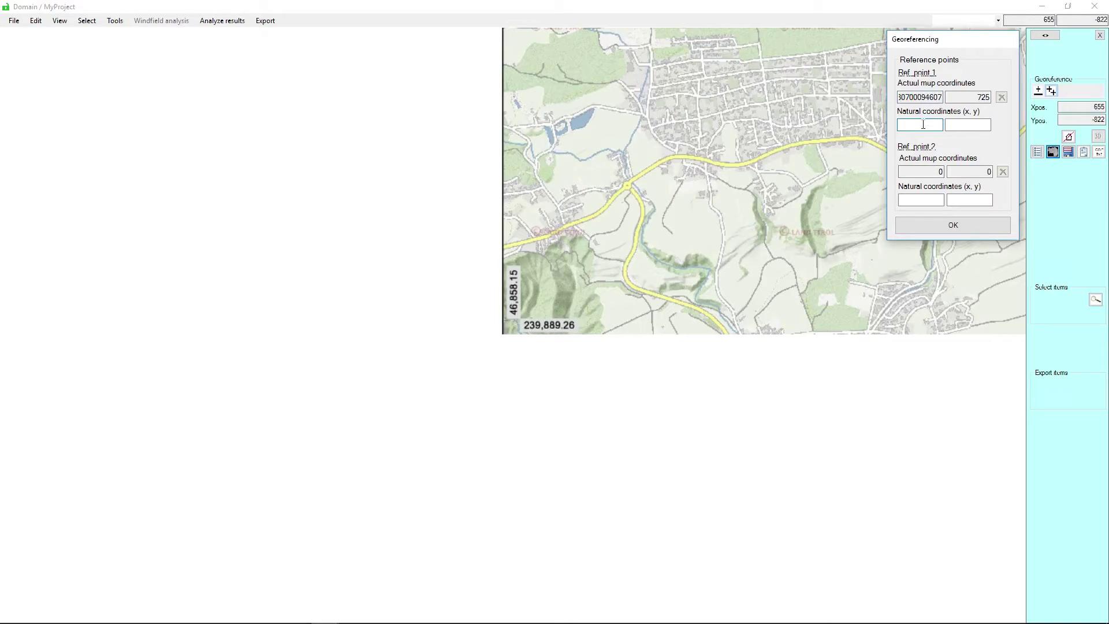
pyautogui.write('46858')
pyautogui.click(969, 122)
pyautogui.write('239889.26')
pyautogui.click(941, 125)
pyautogui.write('.15')
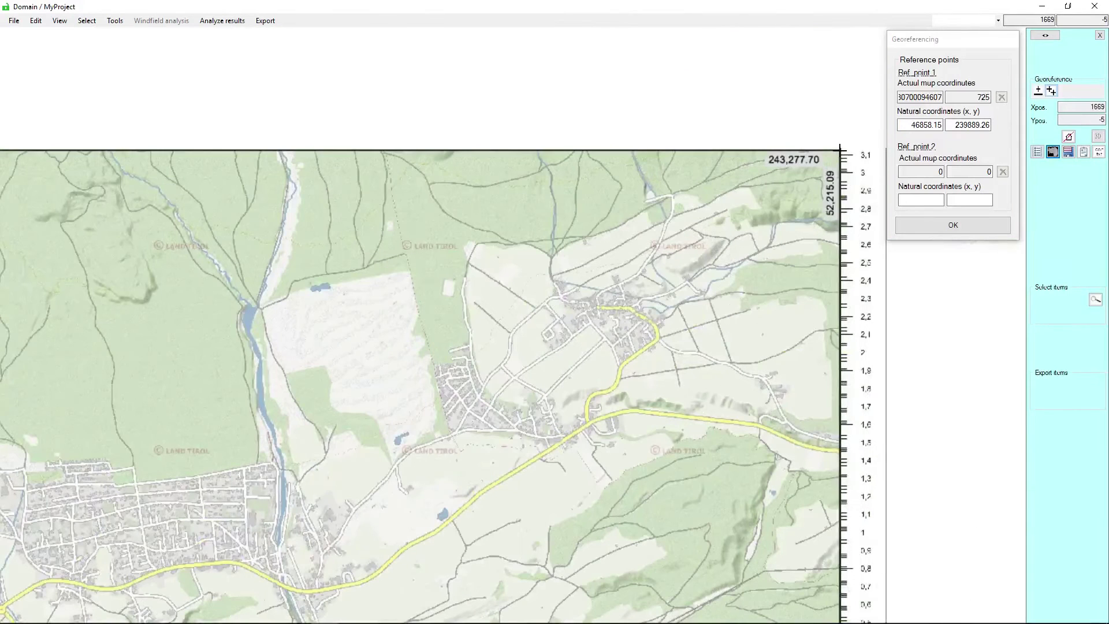
# Use the map's upper-right corner as reference point 2 with natural coordinates 52215.09 and 243277.70, and apply the georeferencing
pyautogui.click(928, 201)
pyautogui.write('52215')
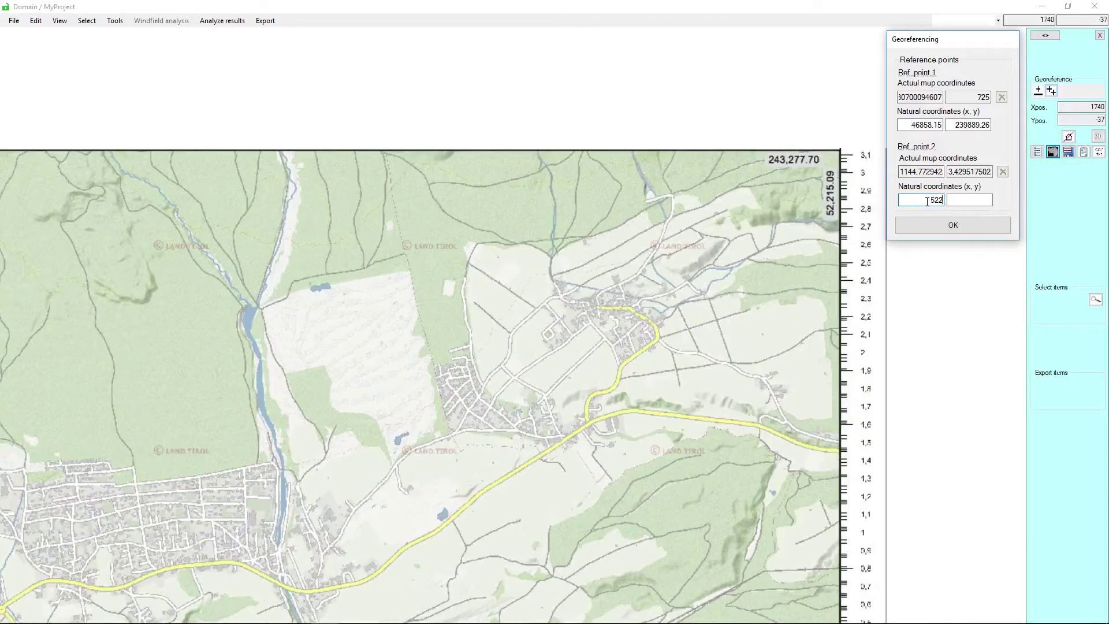
pyautogui.write('.09')
pyautogui.click(960, 200)
pyautogui.write('243277.70')
pyautogui.click(953, 225)
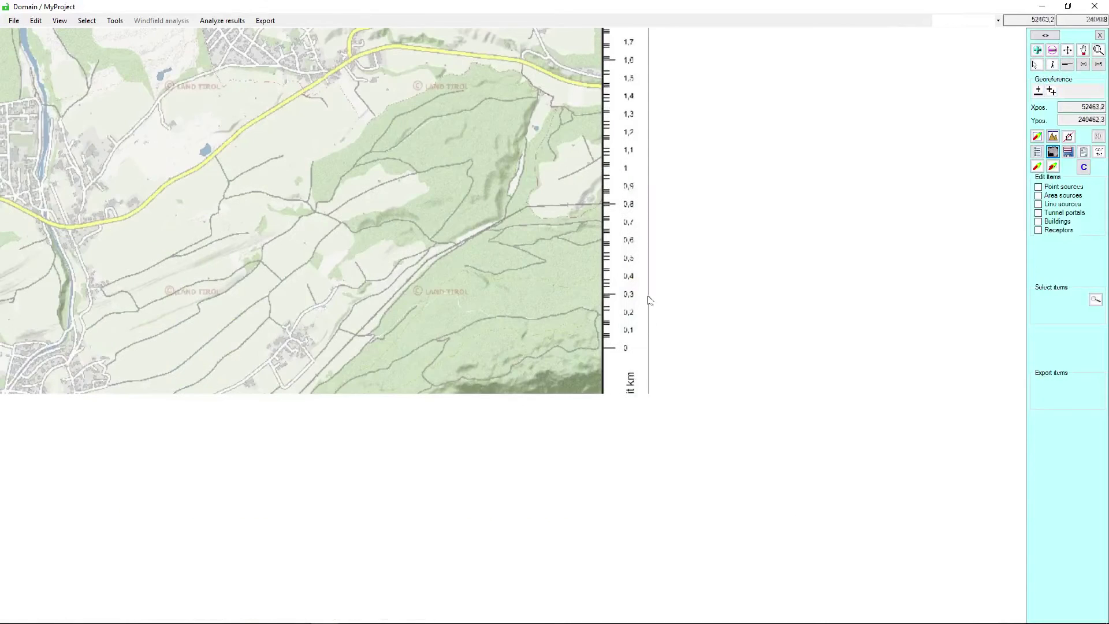
# Measure the distance between the 0 and 1 km marks on the map's scale bar to check the georeferencing
pyautogui.click(1083, 65)
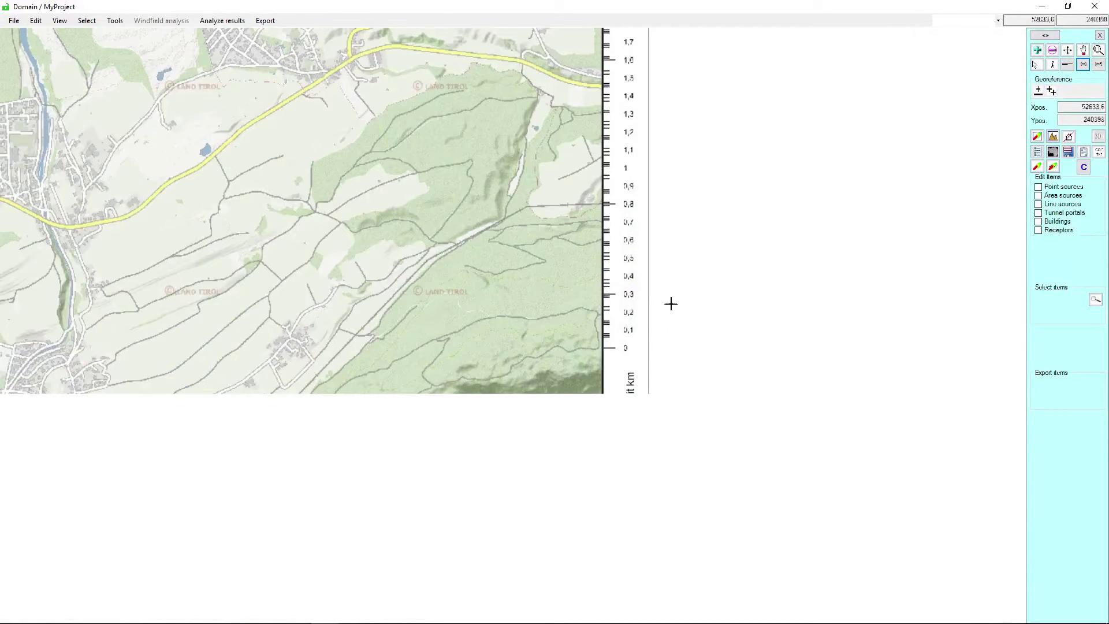
pyautogui.moveTo(608, 347); pyautogui.dragTo(608, 166)
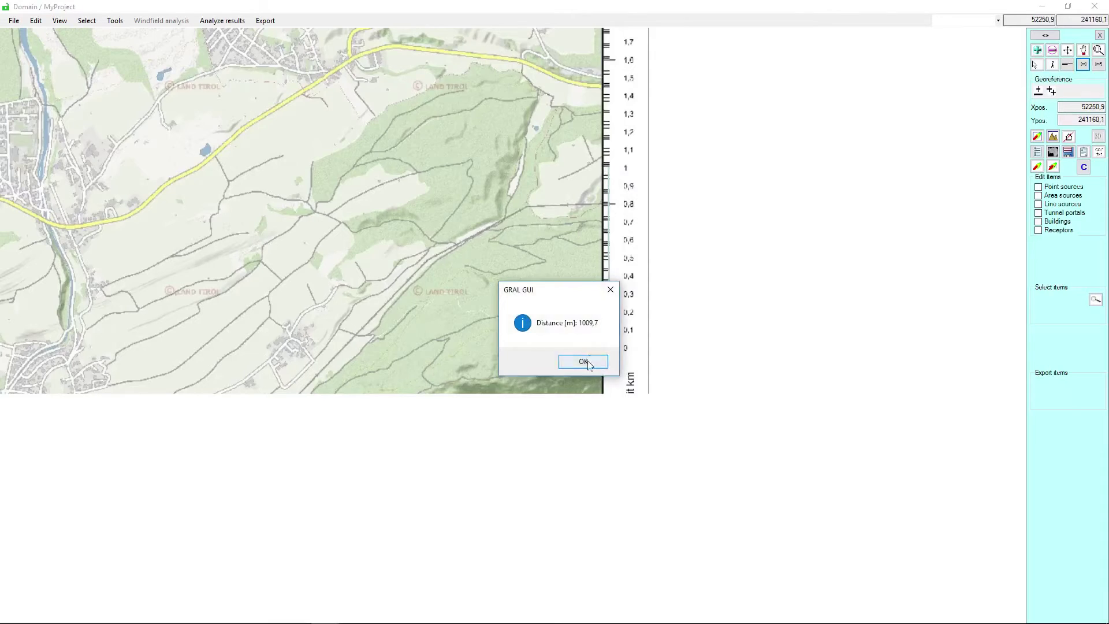
pyautogui.click(558, 355)
# Add a point source named Stack_Nr1 just east of the river near the map's centre, at about x 49445, y 241518
pyautogui.scroll(-3, 560, 312)
pyautogui.click(1038, 187)
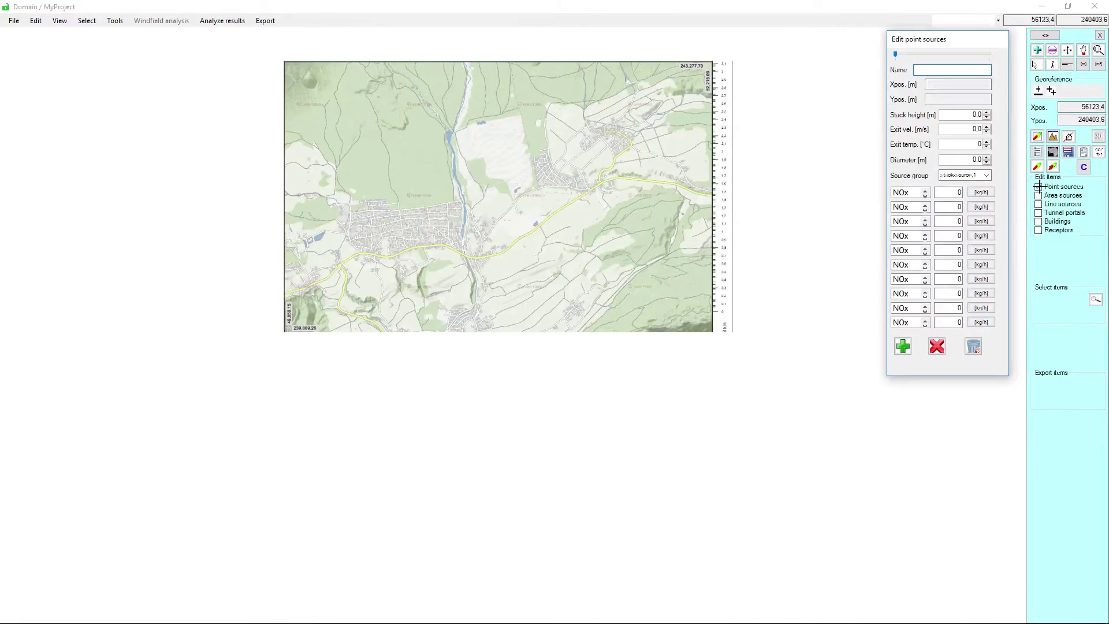
pyautogui.click(1037, 187)
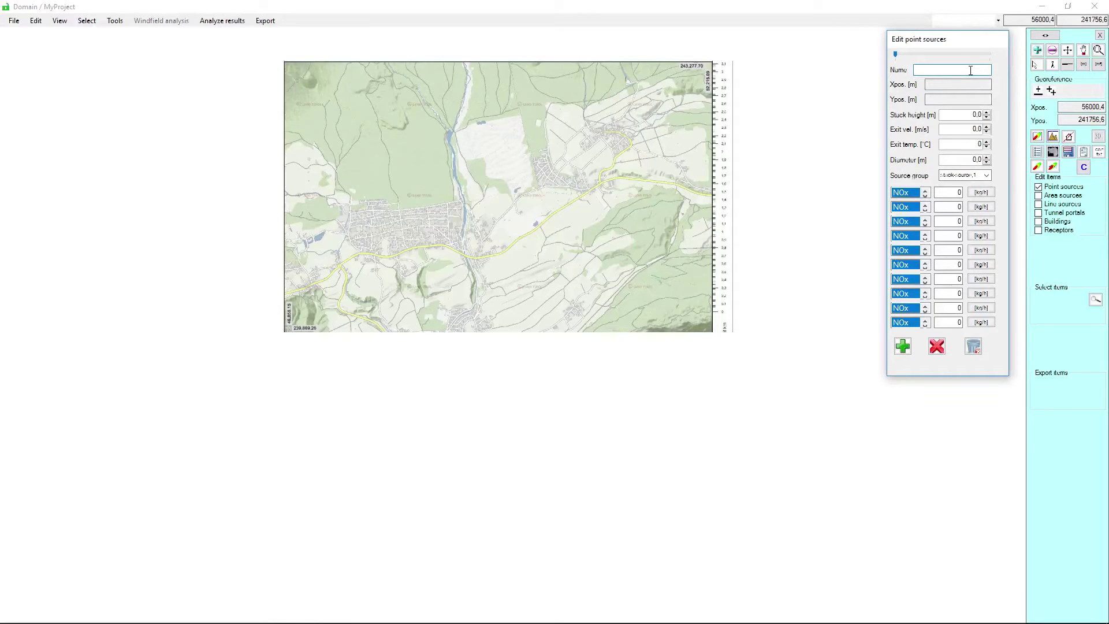
pyautogui.write('Stuck_Nr1')
pyautogui.click(490, 202)
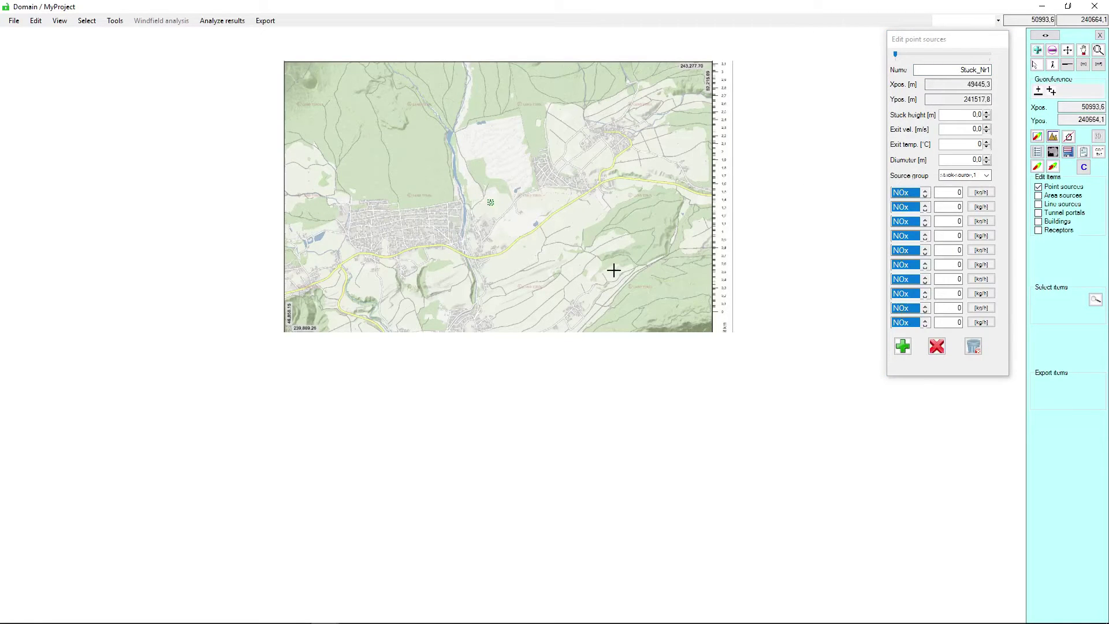
# Set the point source's stack height to 9 m, exit velocity to 6 m/s, exit temperature to 85 °C and diameter to 0.7 m
pyautogui.doubleClick(970, 115)
pyautogui.write('9')
pyautogui.doubleClick(976, 128)
pyautogui.write('6')
pyautogui.doubleClick(980, 144)
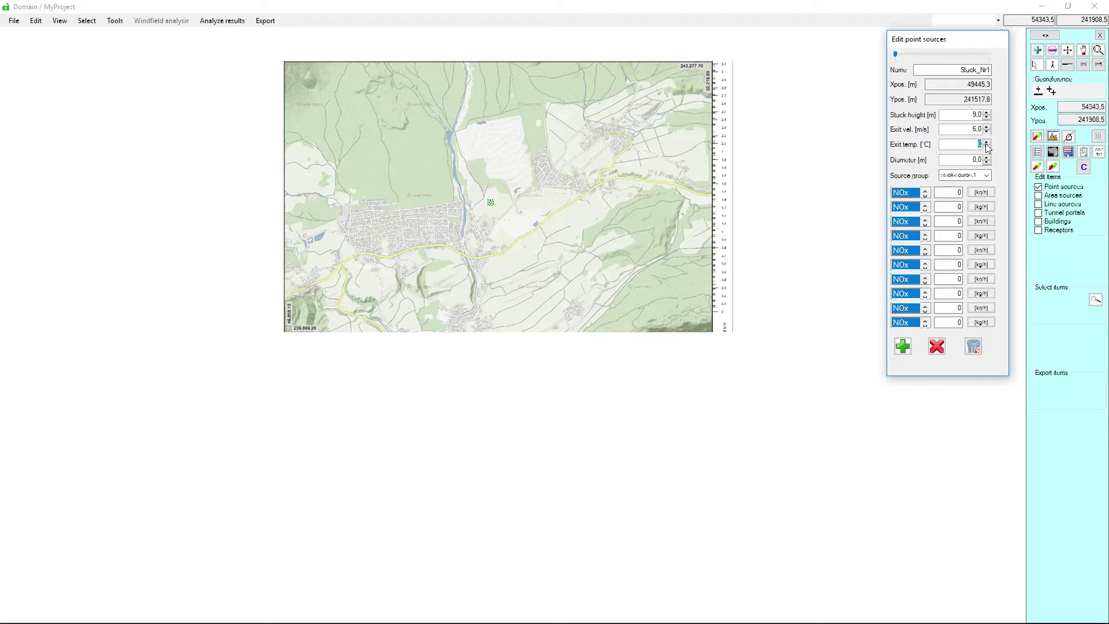
pyautogui.write('85')
pyautogui.doubleClick(977, 160)
pyautogui.write('0,7')
# Set the point source's first NOx emission rate to 1.2 kg/h and finish editing point sources
pyautogui.doubleClick(959, 192)
pyautogui.write('1,2')
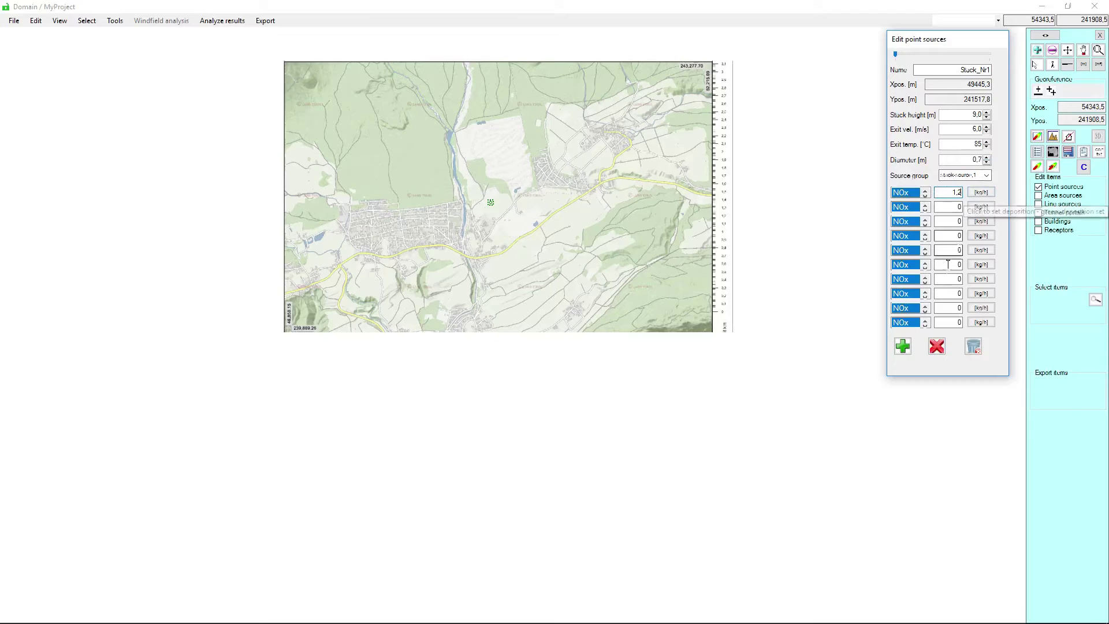
pyautogui.click(1037, 187)
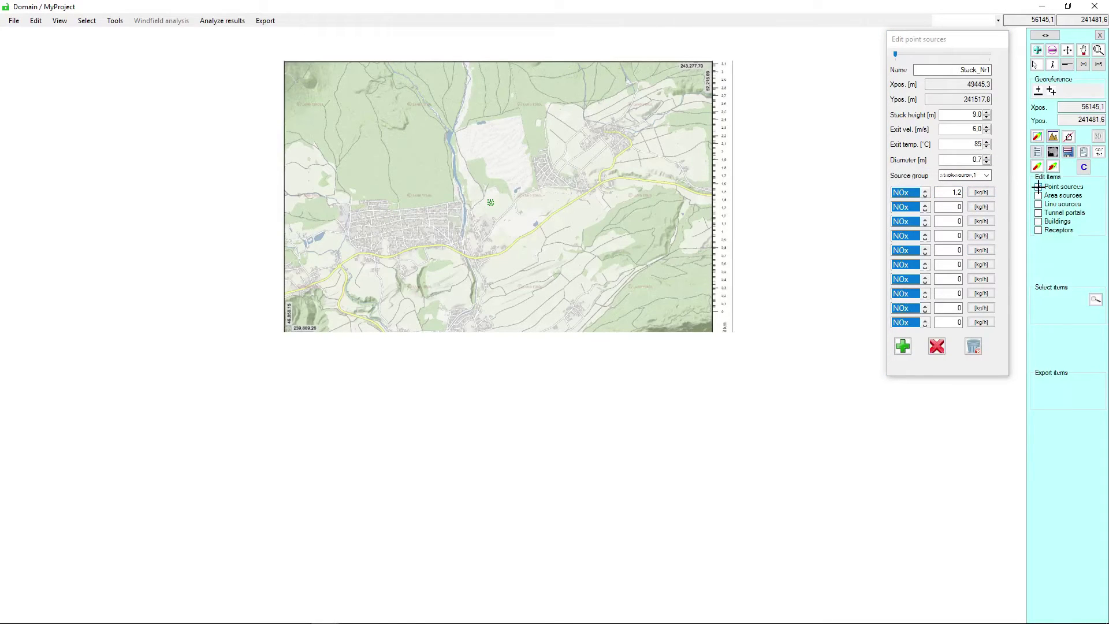
# Define the GRAL domain as a rectangle covering the whole base map, and close the map window
pyautogui.click(1038, 187)
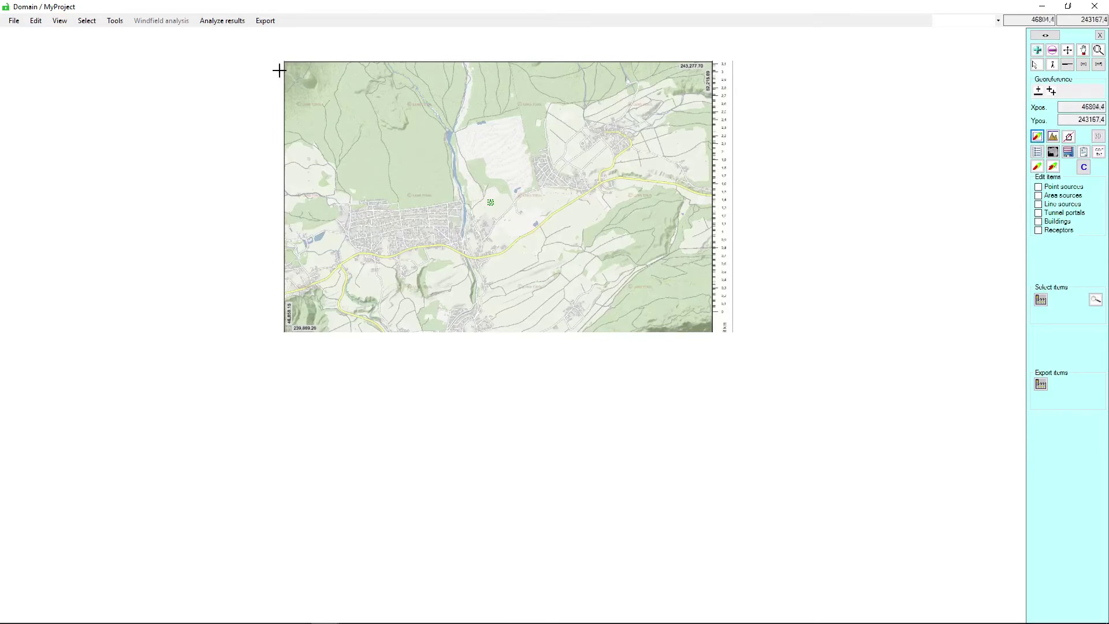
pyautogui.moveTo(284, 62); pyautogui.dragTo(714, 333)
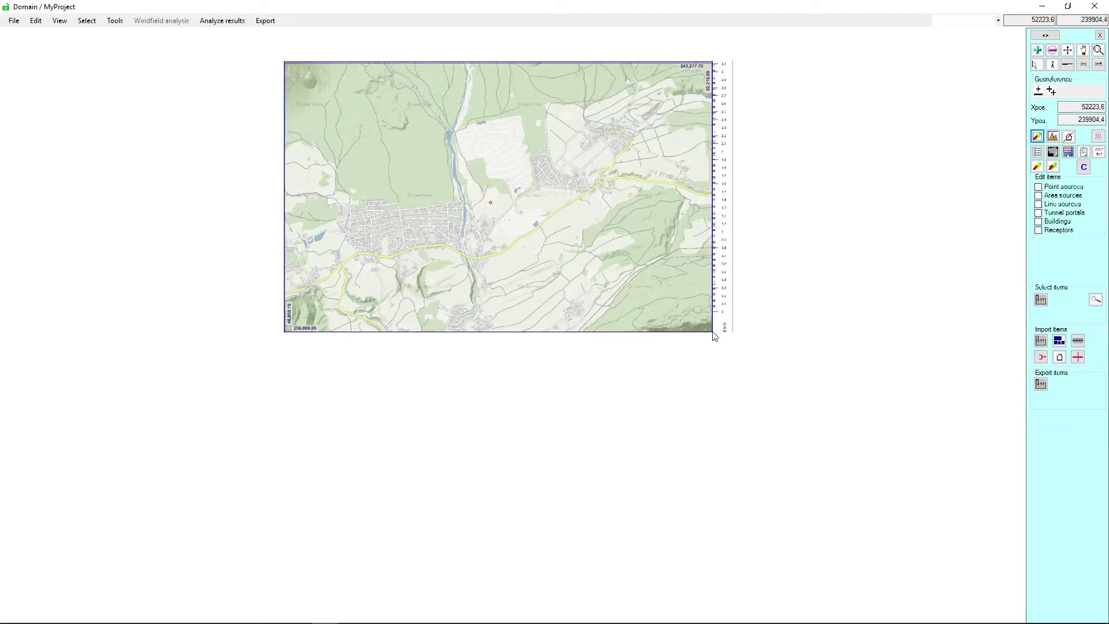
pyautogui.click(1095, 7)
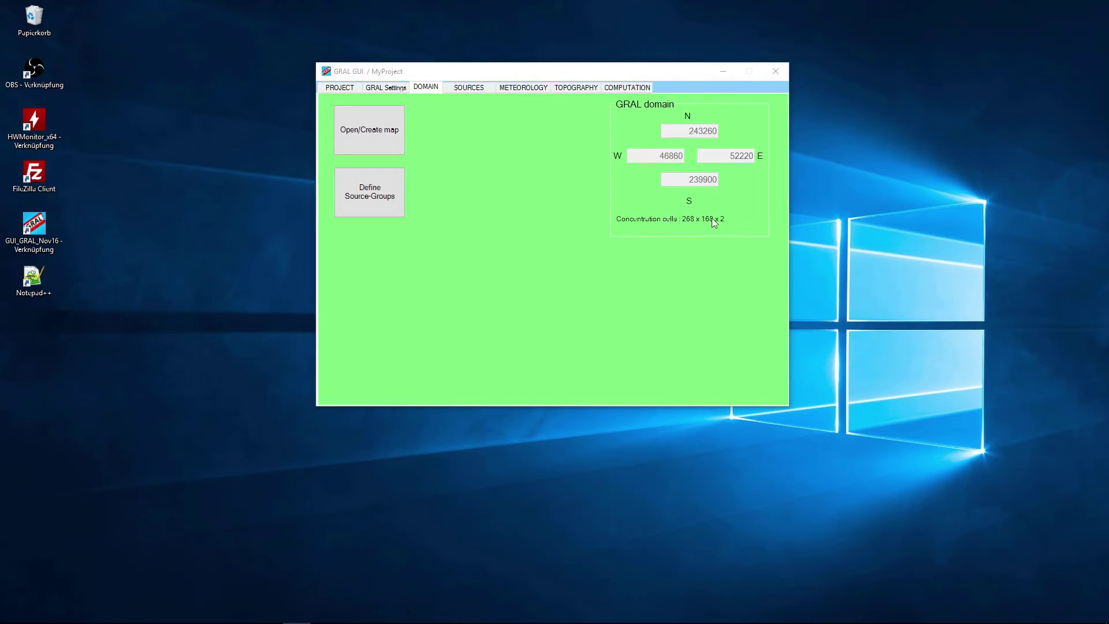
# Add the stack-source group to the groups used in the simulation and open its emission variation settings
pyautogui.click(472, 88)
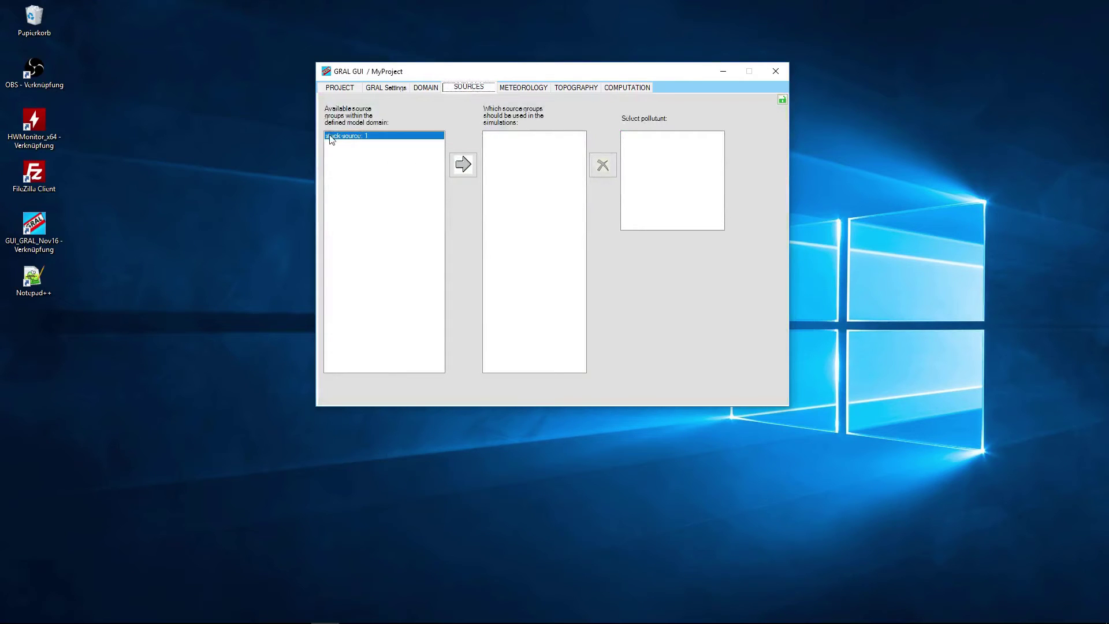
pyautogui.moveTo(349, 140)
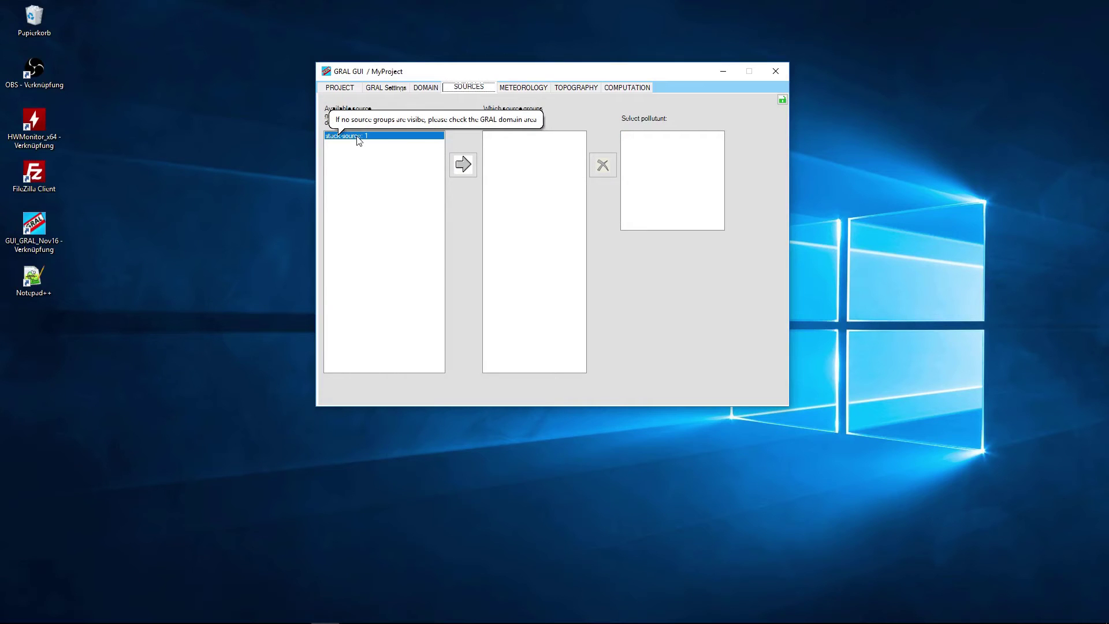
pyautogui.click(462, 164)
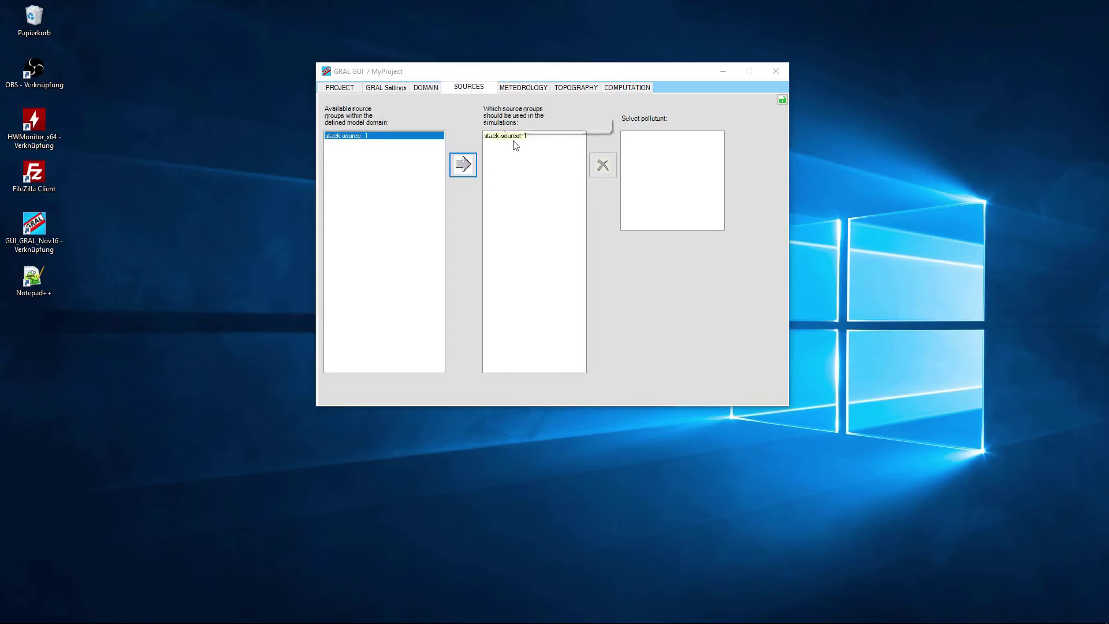
pyautogui.doubleClick(516, 137)
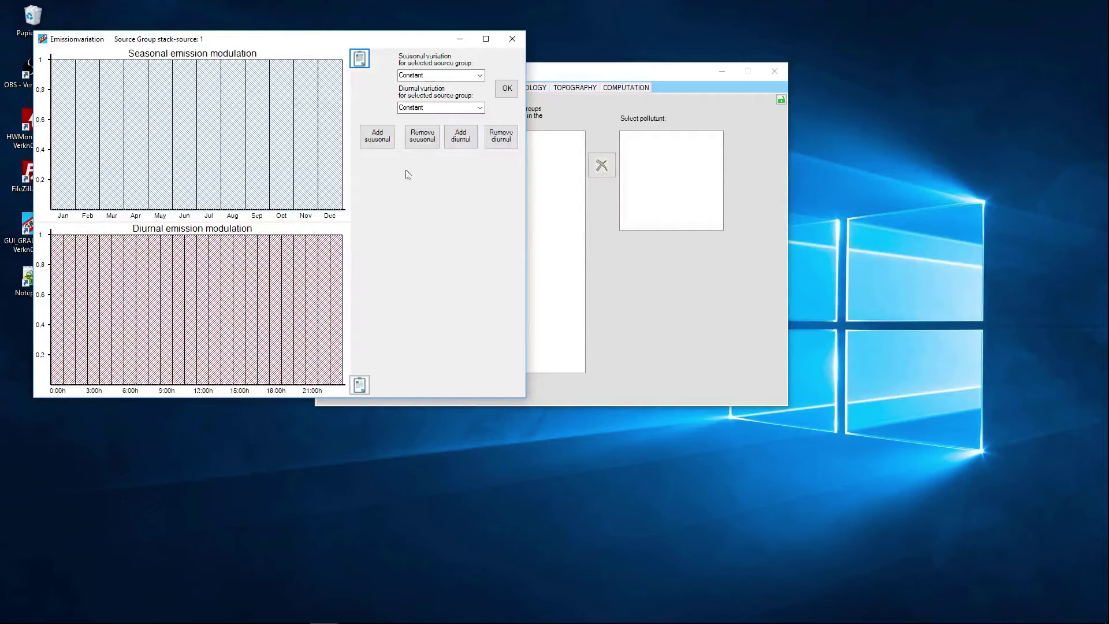
# Accept constant seasonal and diurnal variation for the stack source group, and check the total annual NOx emissions chart
pyautogui.click(506, 88)
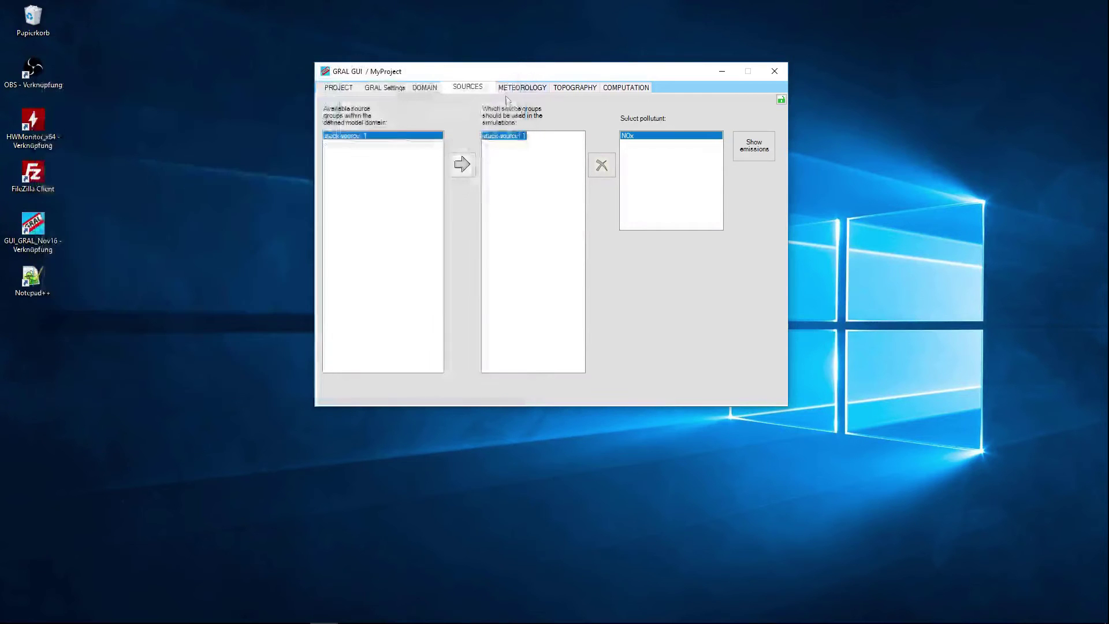
pyautogui.click(754, 151)
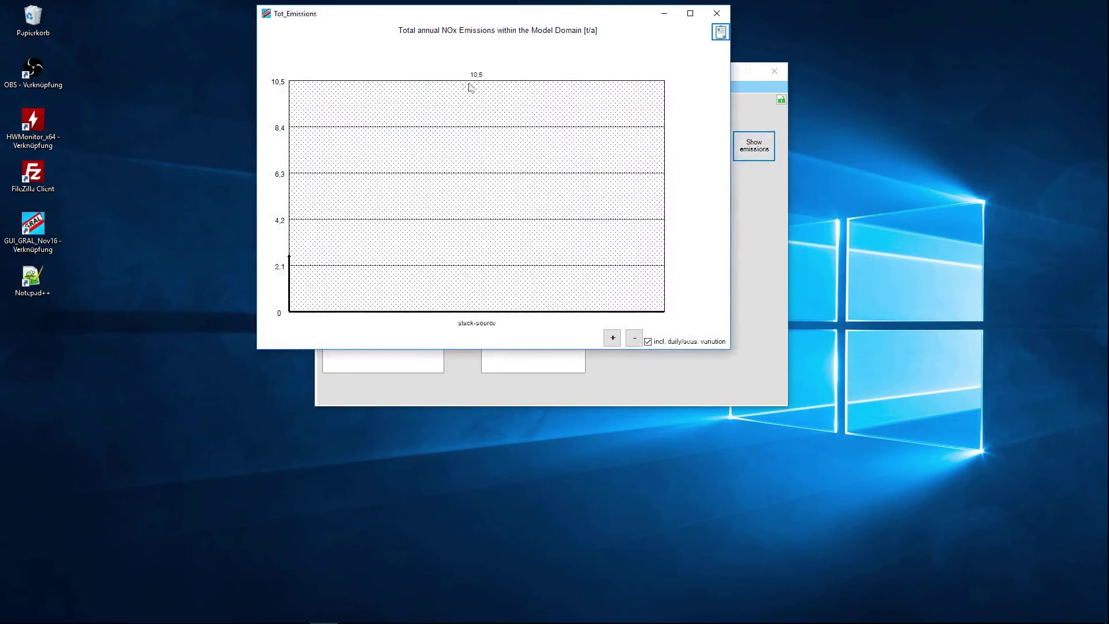
pyautogui.click(717, 13)
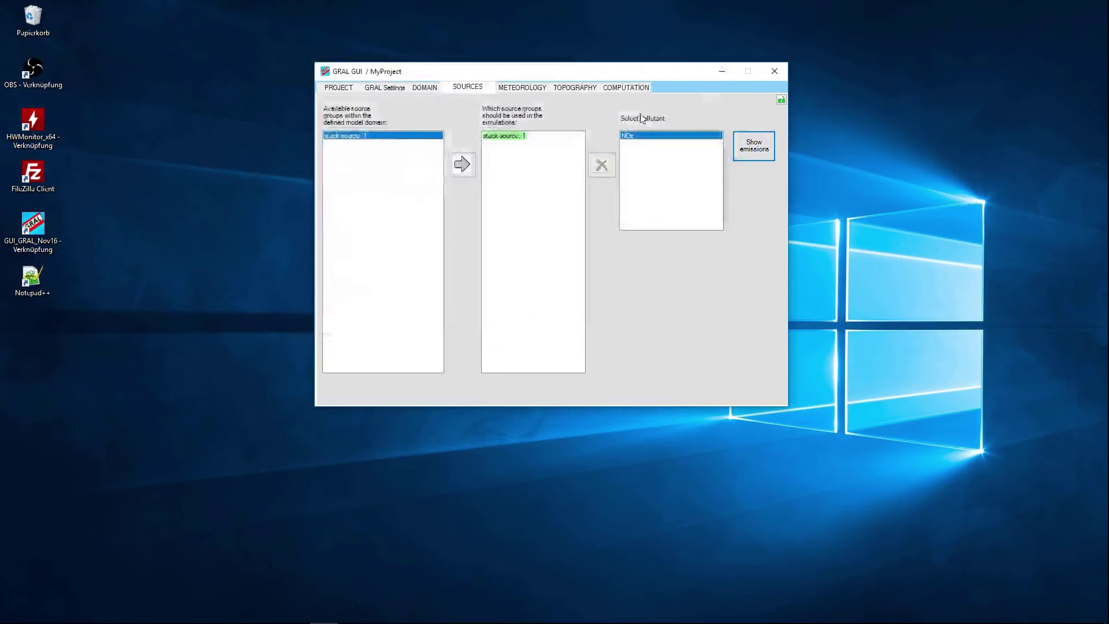
# Import the meteorological file Meteo.met from the GRAL_Projects folder, using point as decimal separator and comma as row separator
pyautogui.click(519, 88)
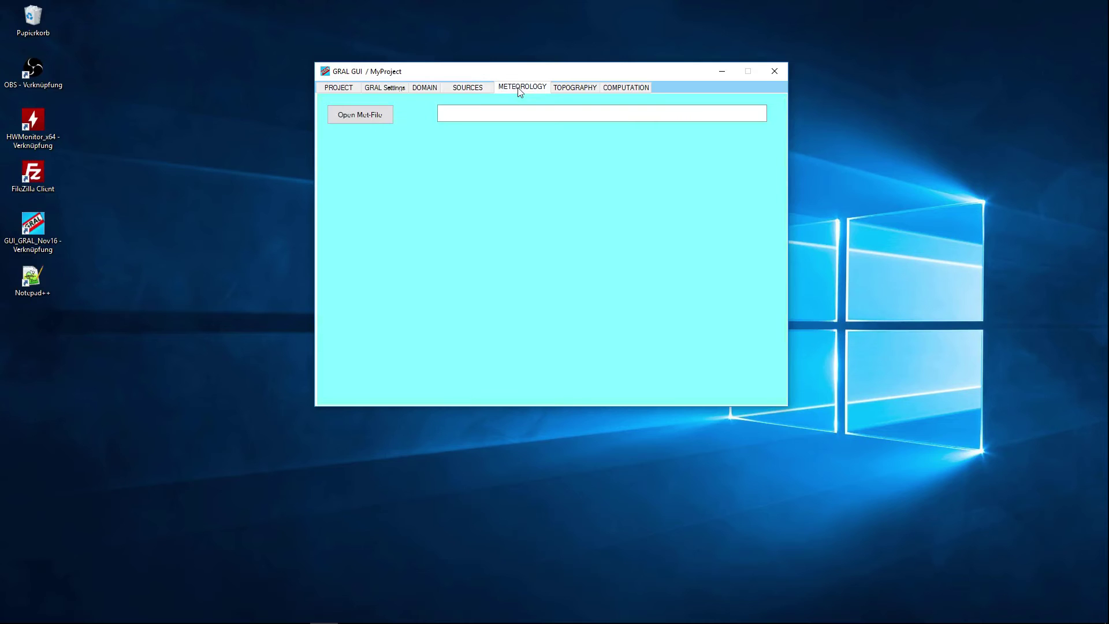
pyautogui.click(381, 117)
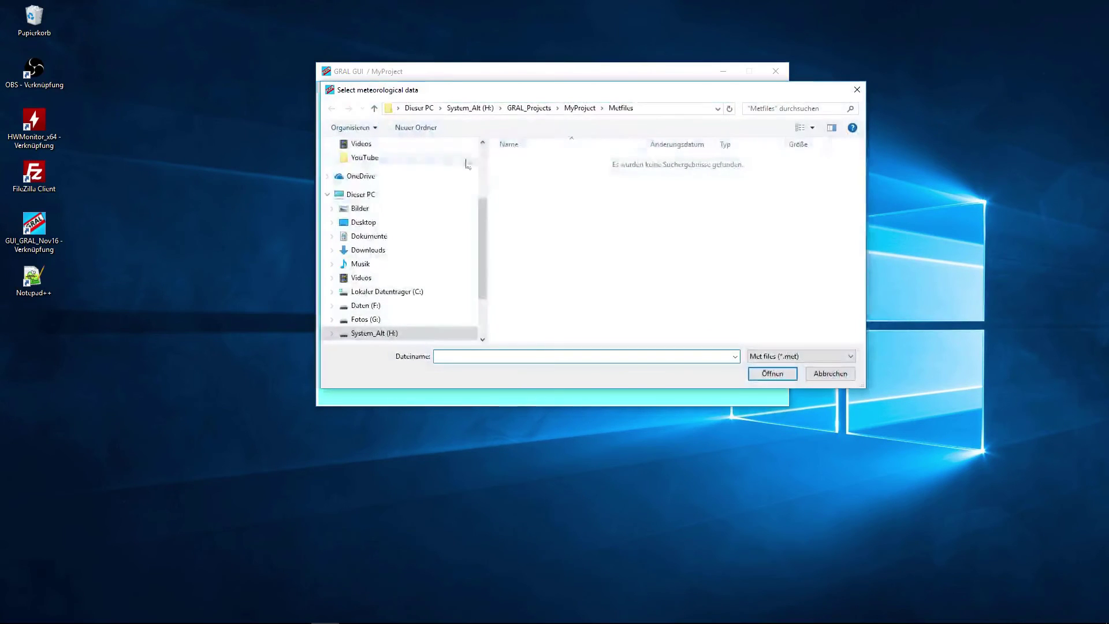
pyautogui.click(526, 109)
pyautogui.doubleClick(648, 191)
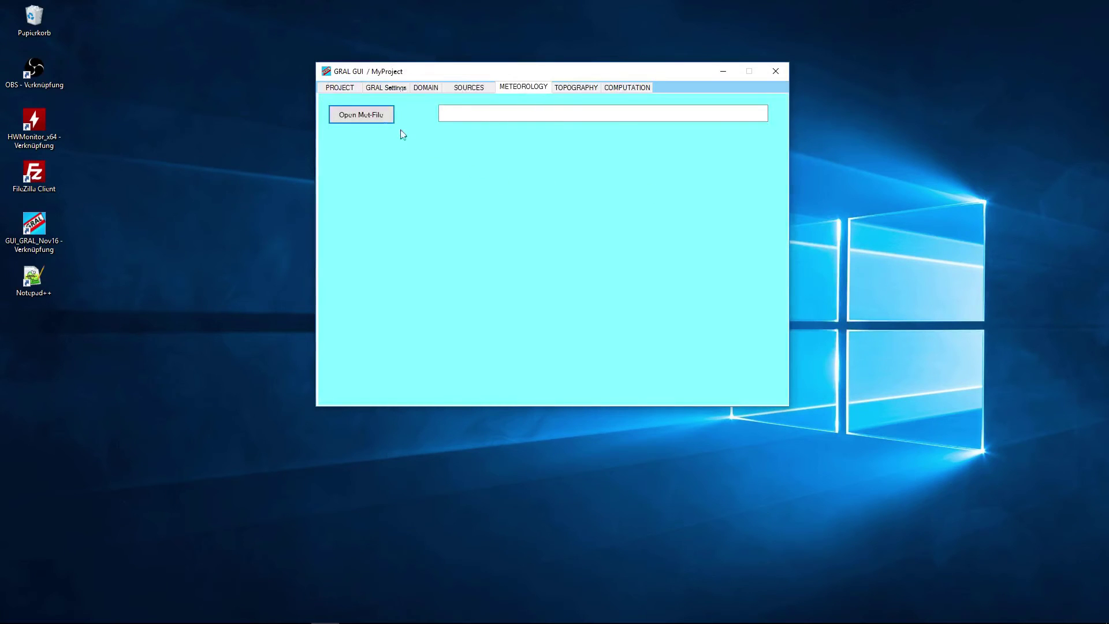
pyautogui.click(427, 131)
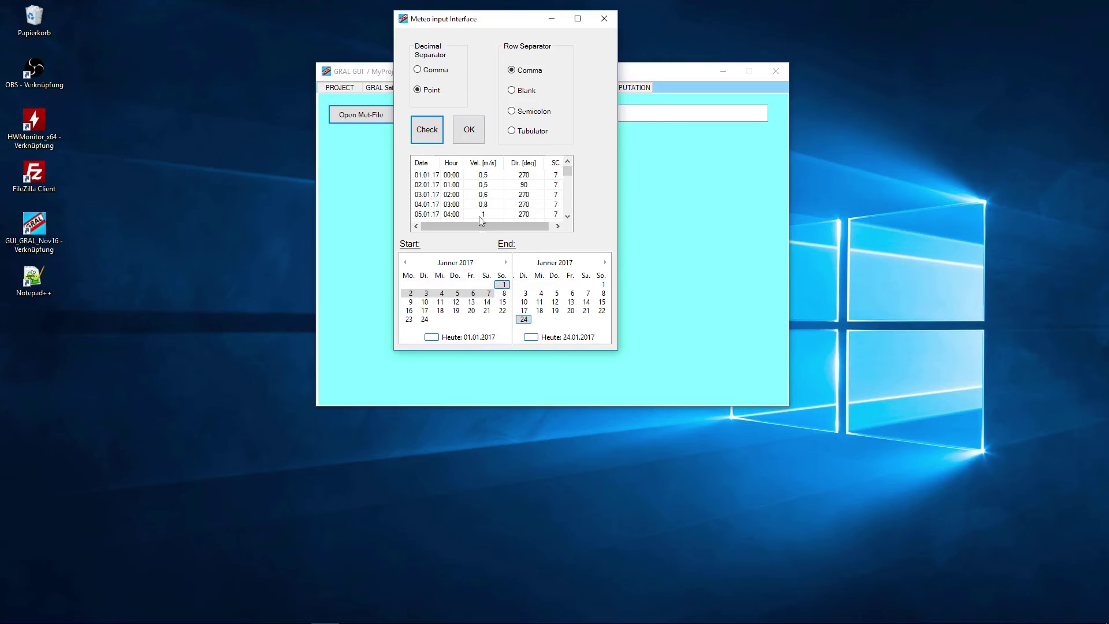
pyautogui.click(468, 134)
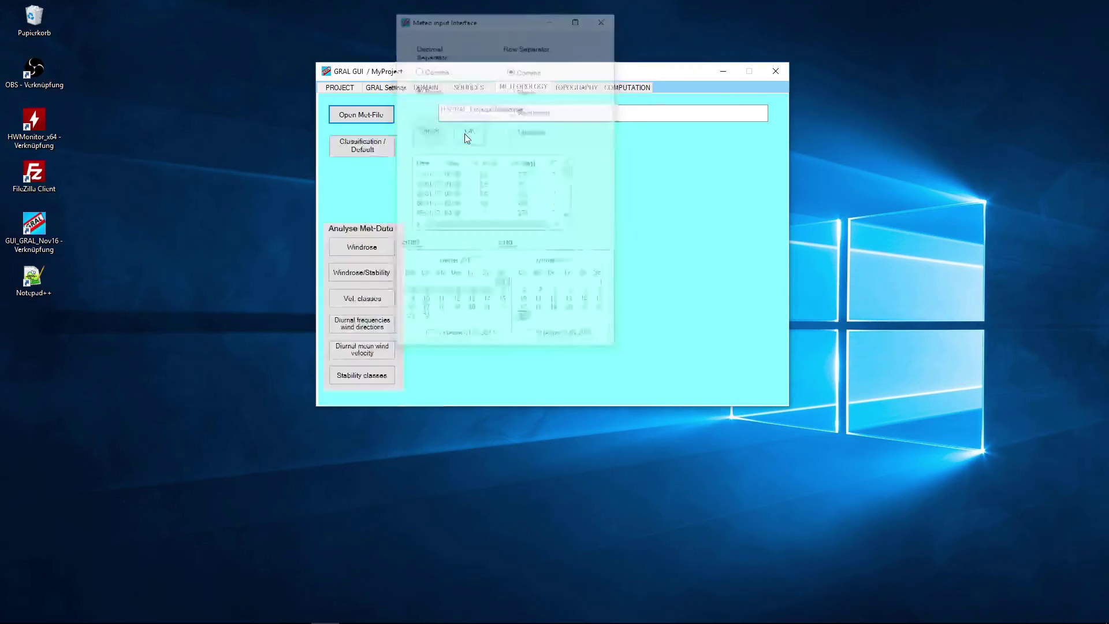
# View the wind rose of the meteorological data for 0:00 to 23:00 with a maximum speed of 6 m/s
pyautogui.click(375, 252)
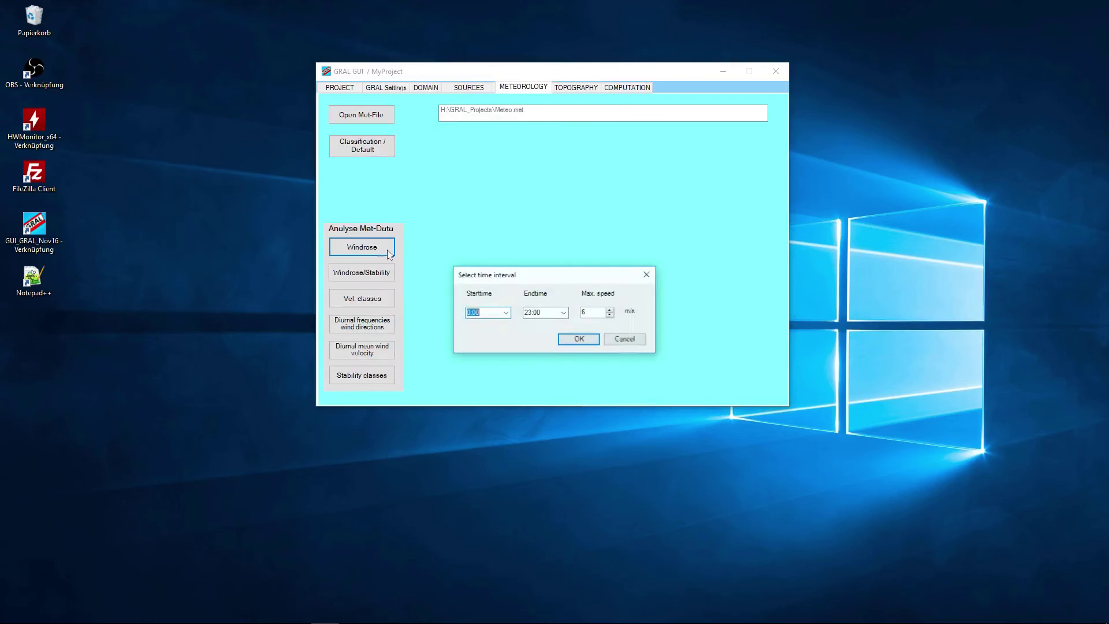
pyautogui.click(572, 338)
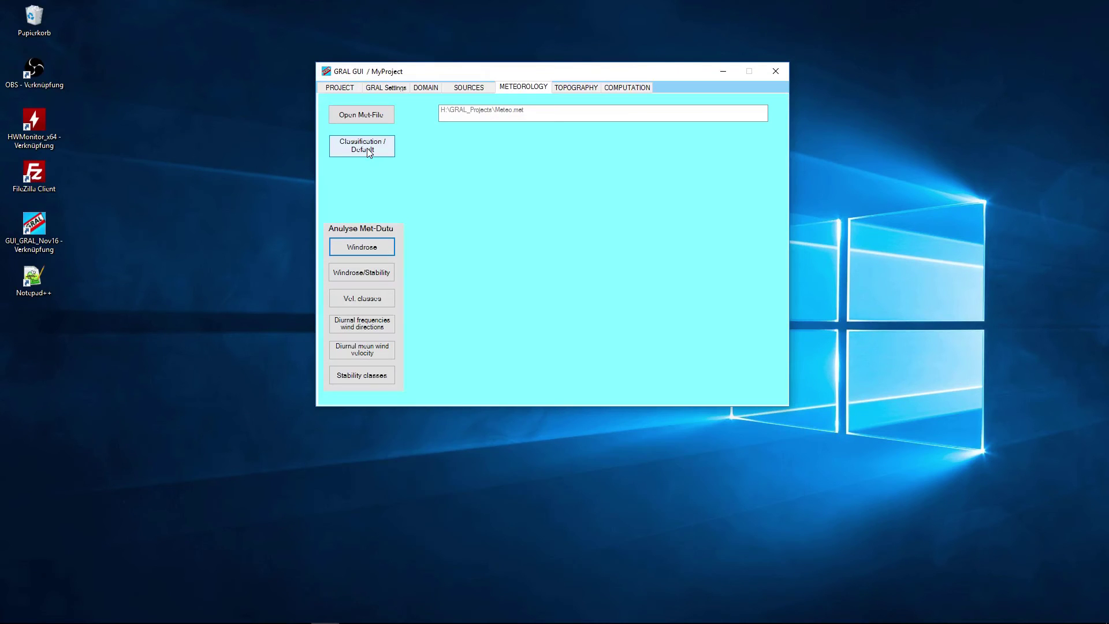
pyautogui.click(368, 152)
pyautogui.click(539, 151)
pyautogui.click(540, 152)
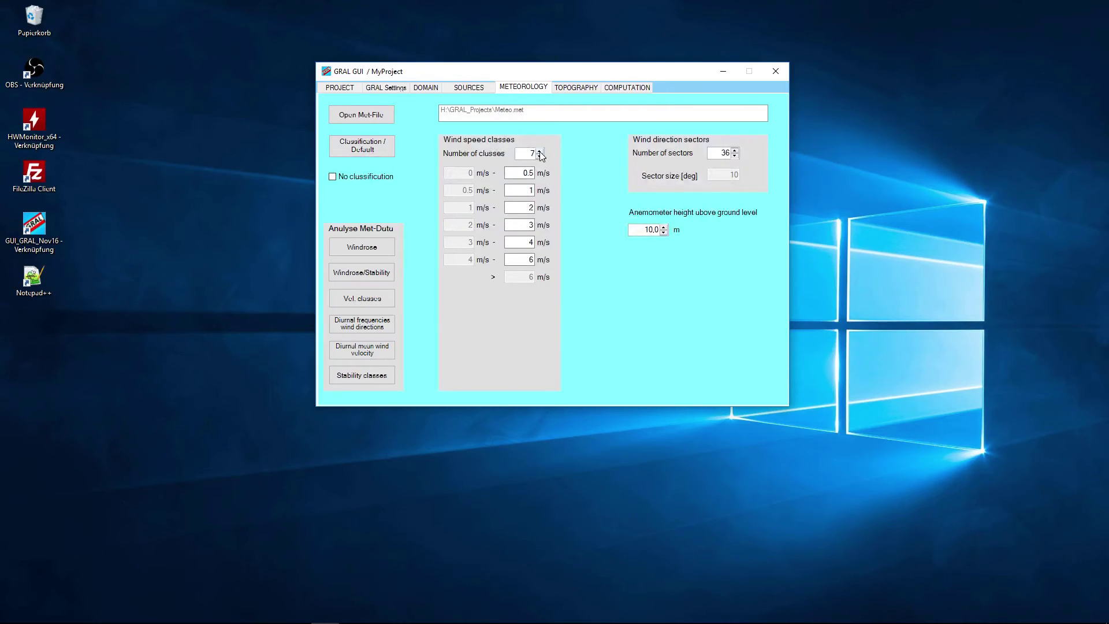
# Reset the wind classification to its defaults, set the number of wind speed classes to 8 and enable No classification
pyautogui.click(385, 150)
pyautogui.click(384, 147)
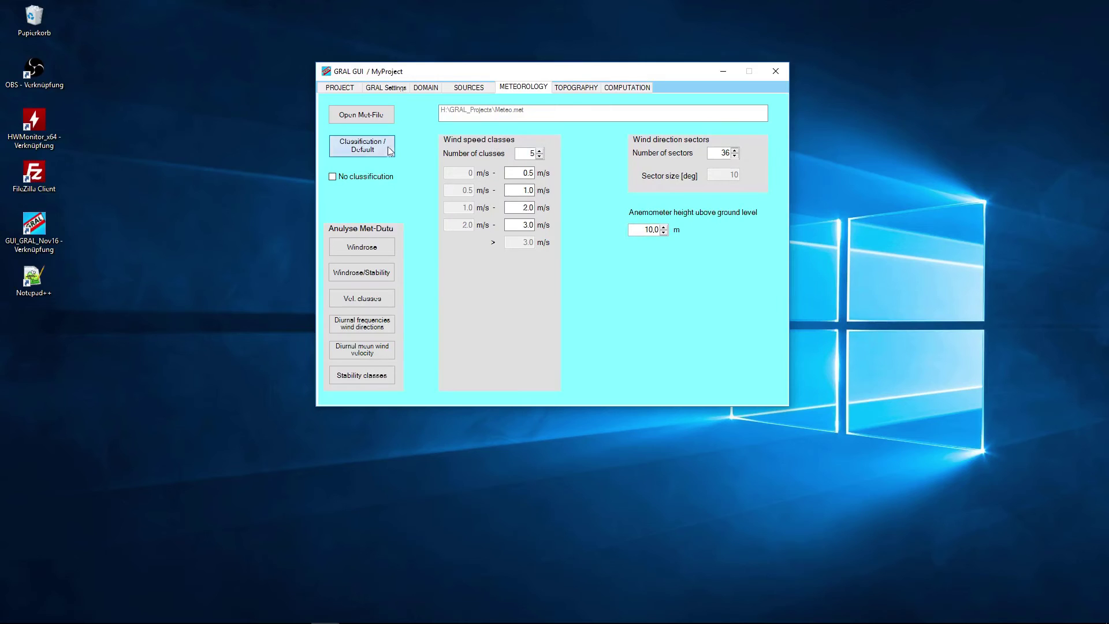
pyautogui.click(540, 151)
pyautogui.click(540, 151)
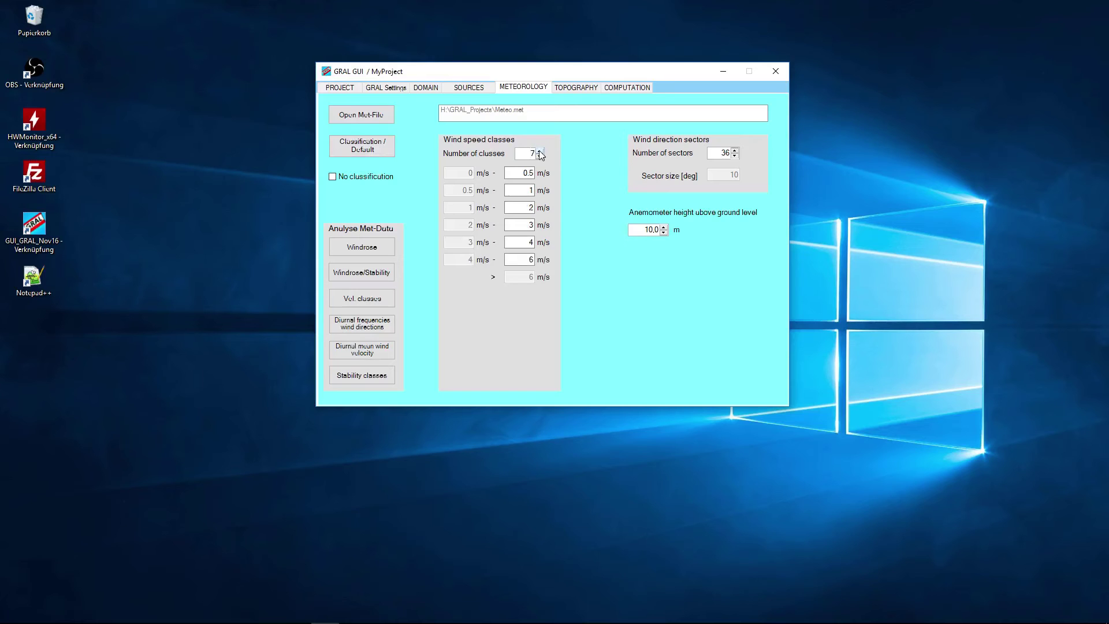
pyautogui.click(540, 151)
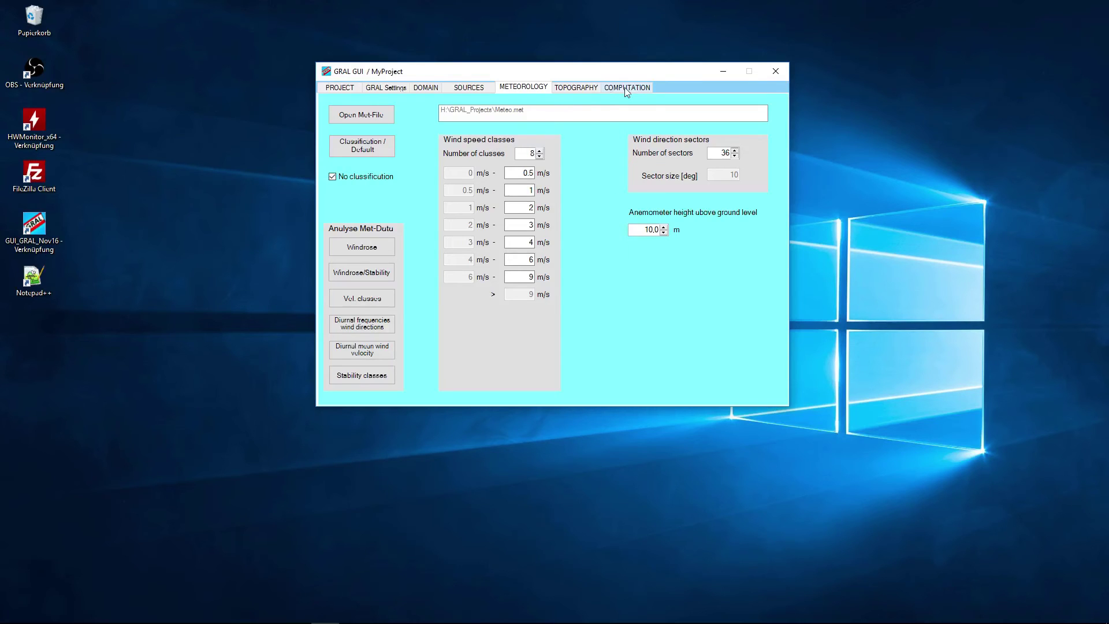
# Generate the control, meteo and emission input files for the computation
pyautogui.click(583, 87)
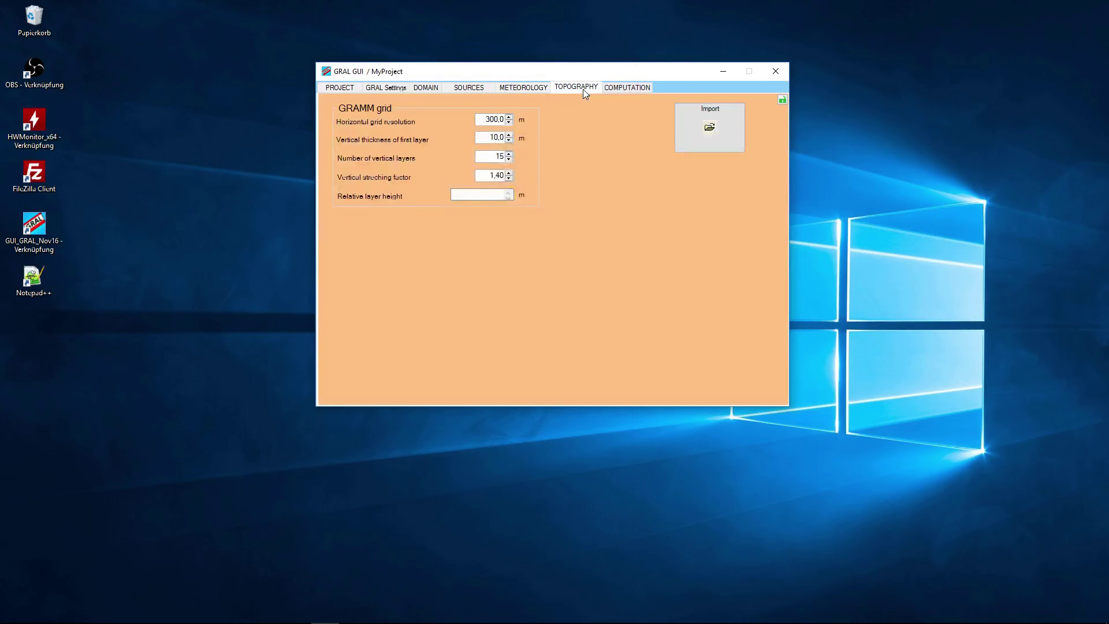
pyautogui.click(616, 88)
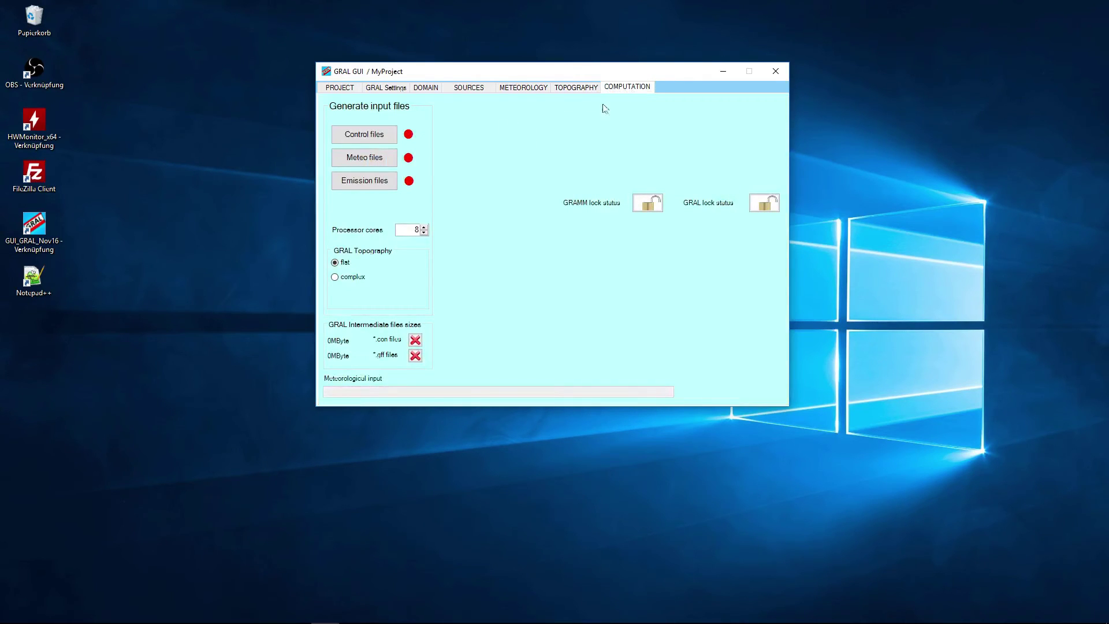
pyautogui.click(376, 140)
pyautogui.click(376, 155)
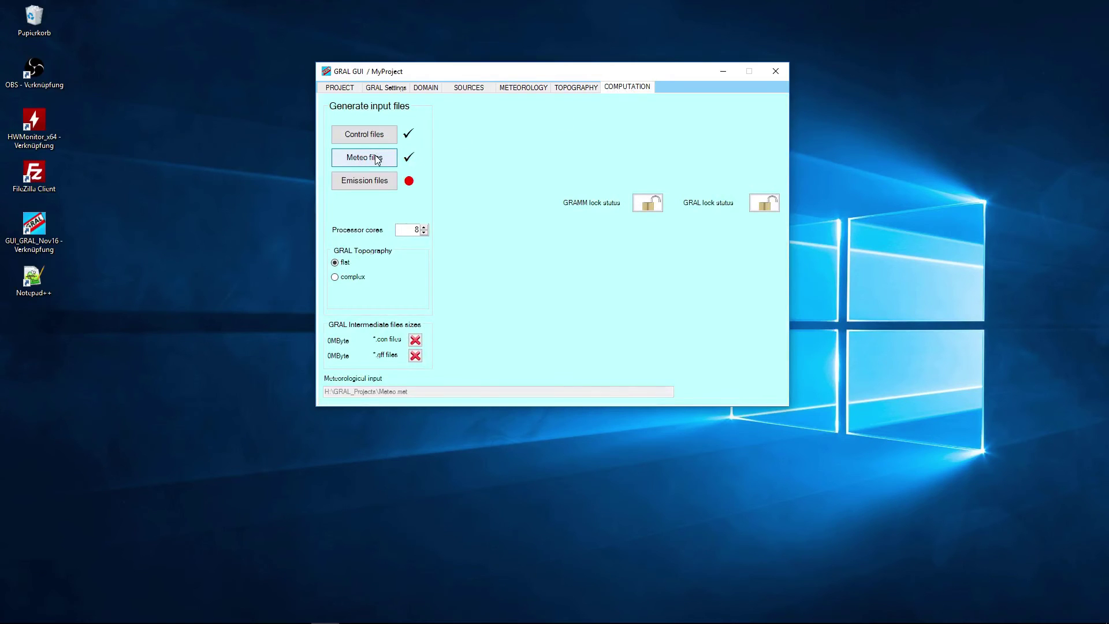
pyautogui.click(375, 185)
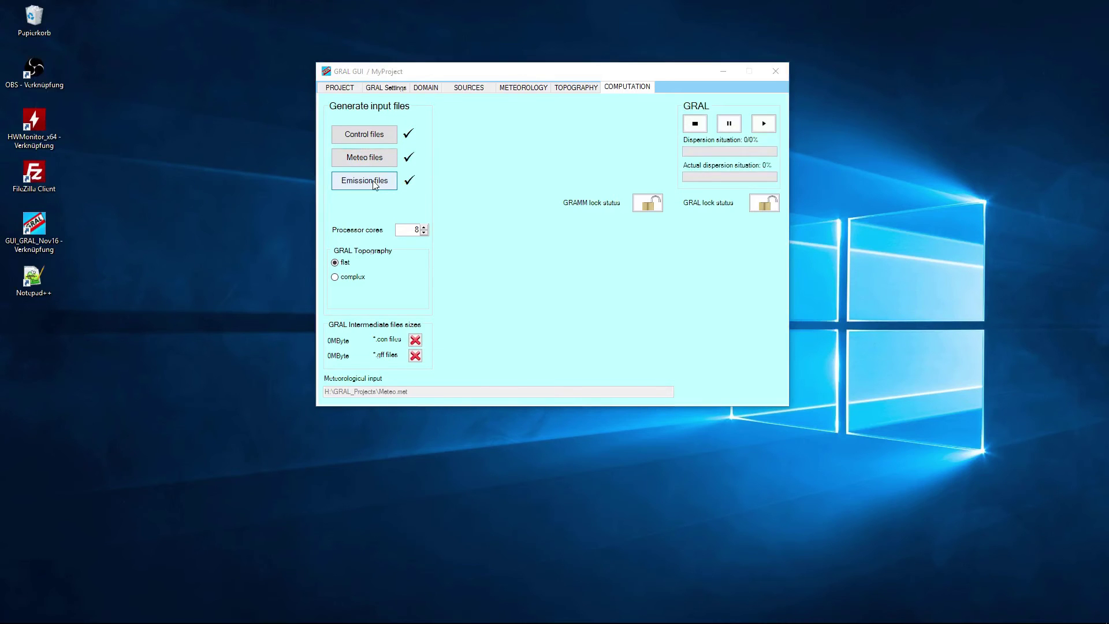
# Start the GRAL simulation with the executable GRAL_2017_01.exe from the GRAL_Projects folder
pyautogui.click(763, 123)
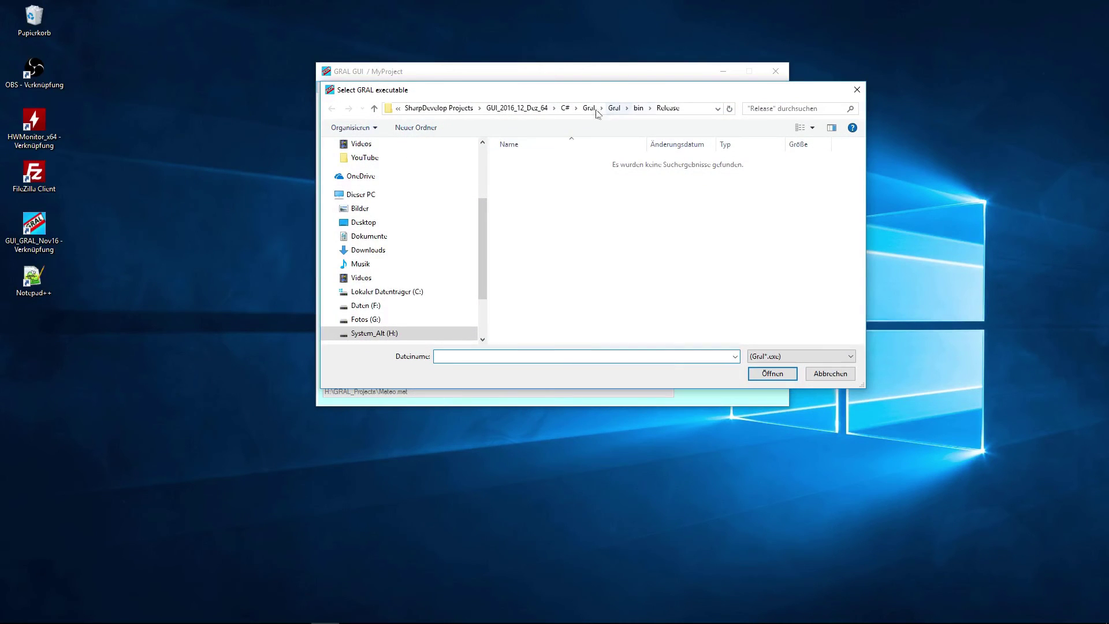
pyautogui.click(595, 110)
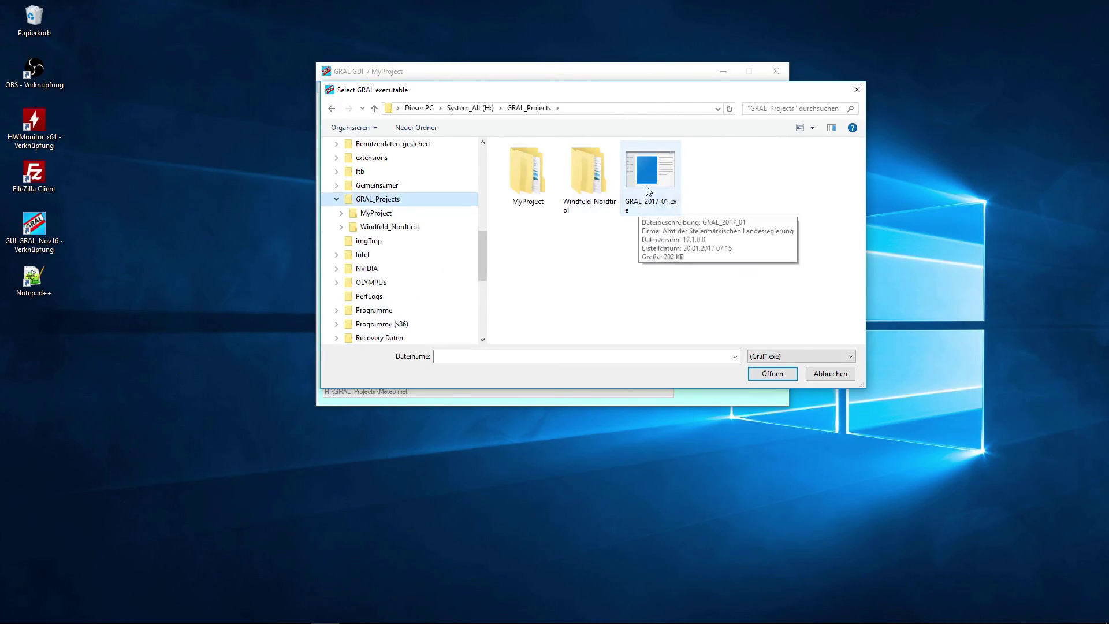
pyautogui.click(646, 186)
pyautogui.click(773, 374)
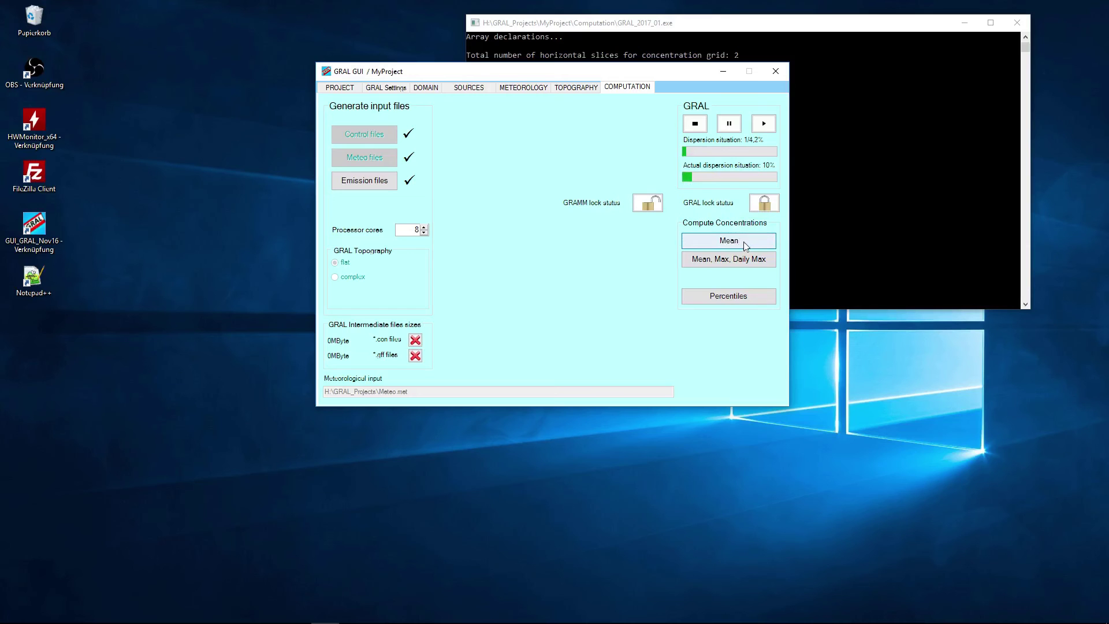
# Compute the mean concentrations for the 3 m horizontal slice
pyautogui.click(744, 243)
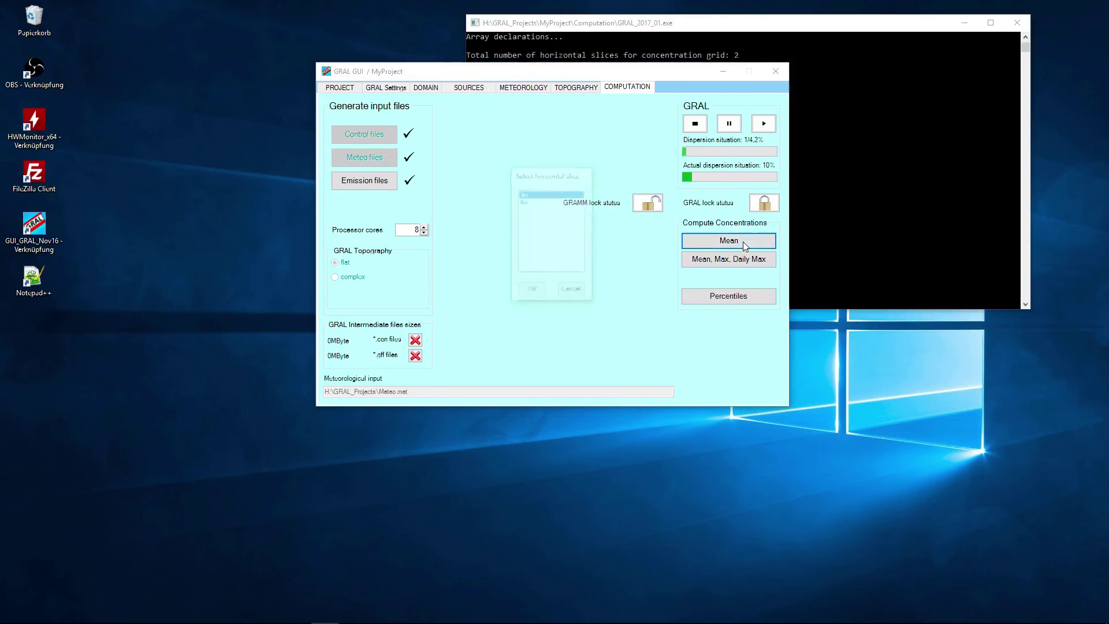
pyautogui.click(538, 292)
pyautogui.click(520, 305)
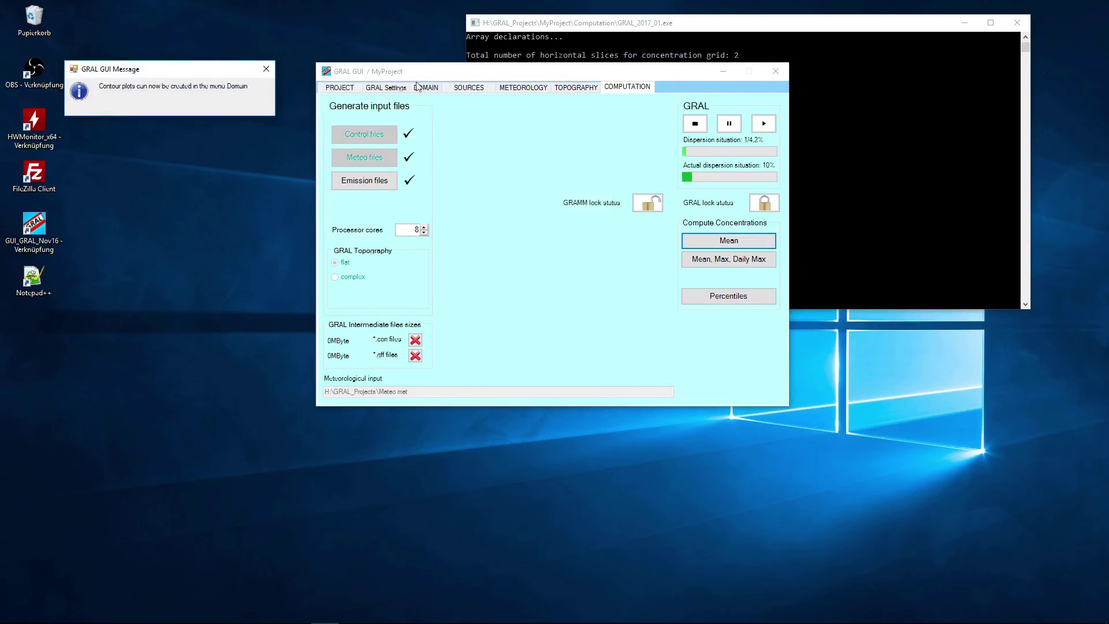
# Open the domain map and create a contour map from the raster file Mean_NOx_total_3m.txt
pyautogui.click(426, 88)
pyautogui.click(366, 130)
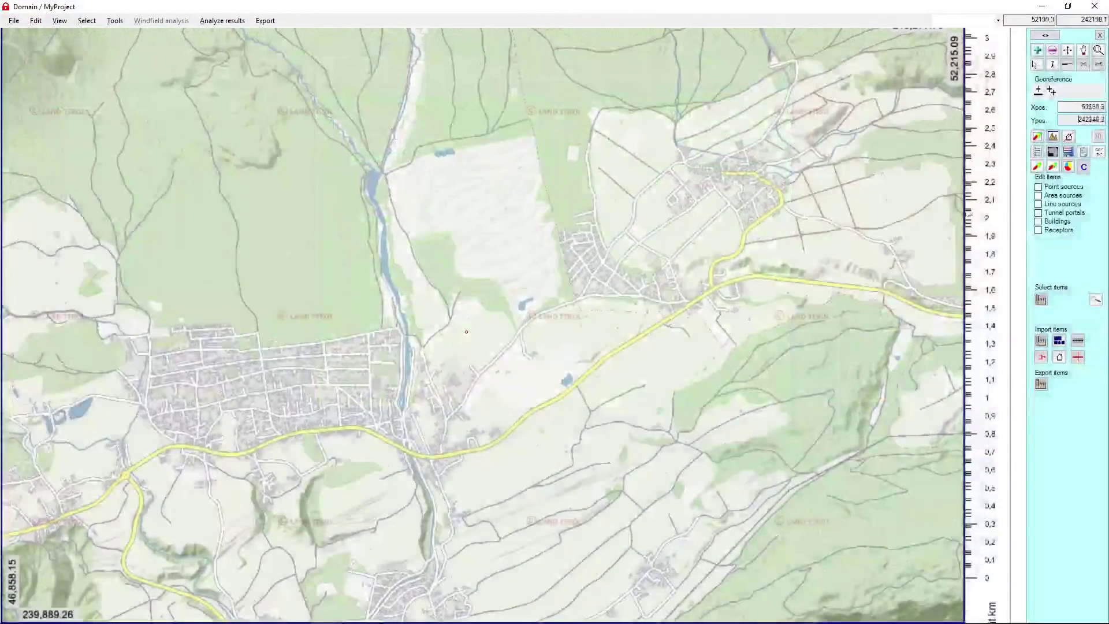
pyautogui.click(1037, 167)
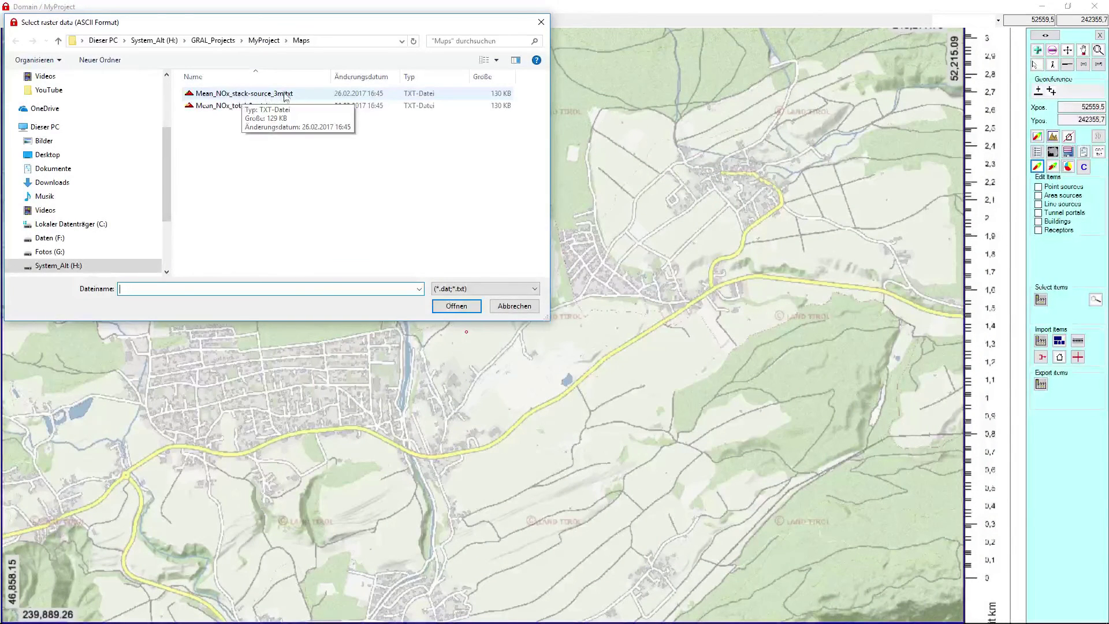
pyautogui.click(232, 109)
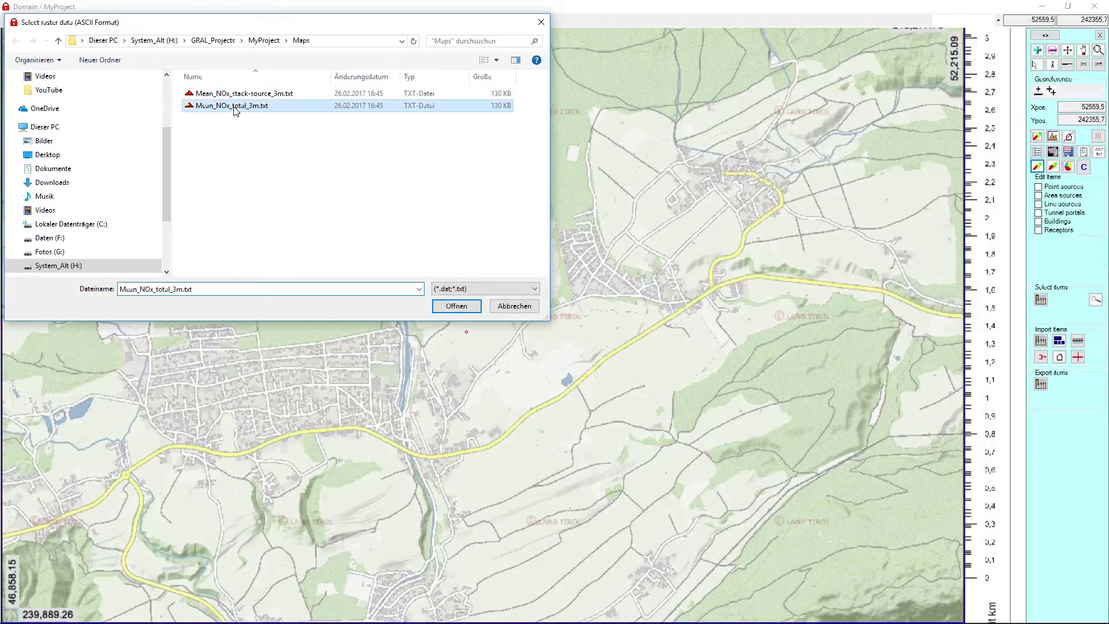
pyautogui.click(456, 305)
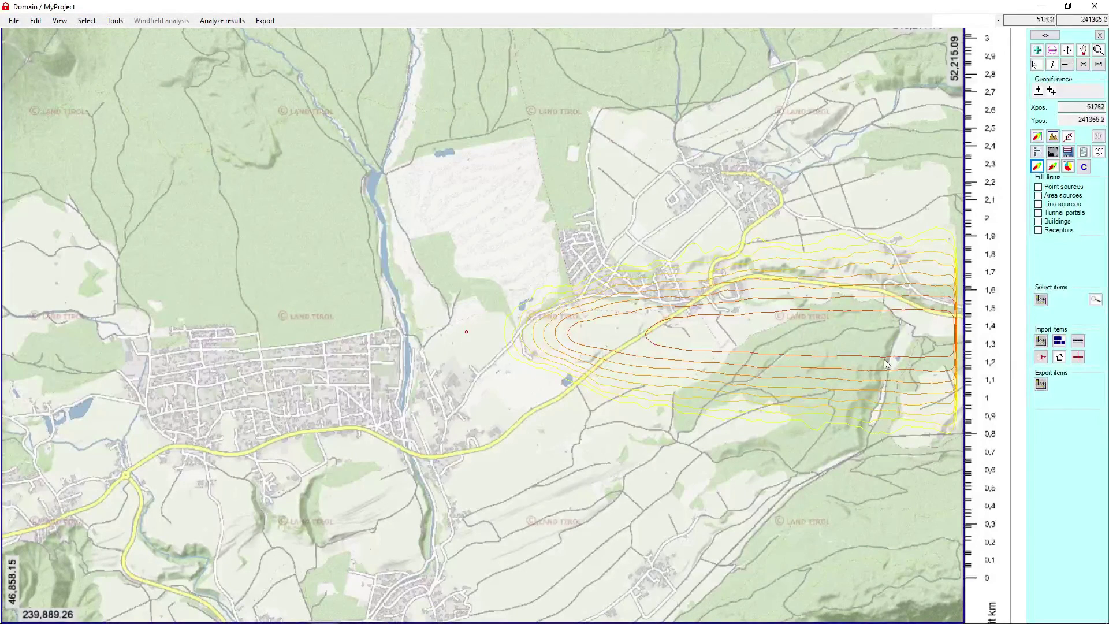
# Give the Mean_NOx_total_3m contour map default interval values, contour labels and thicker lines
pyautogui.click(1038, 152)
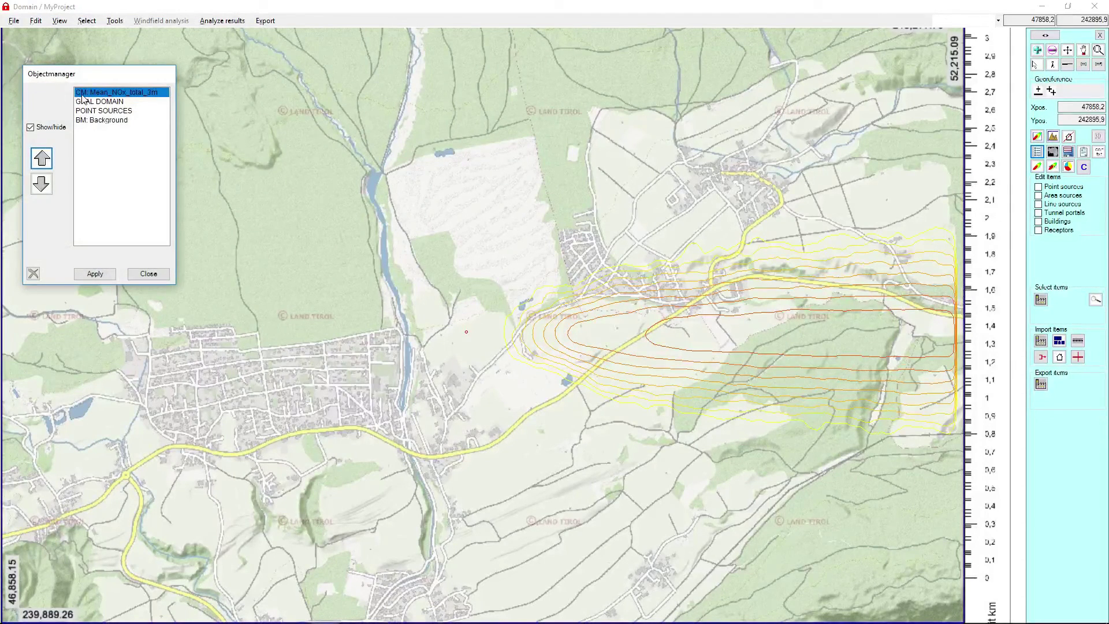
pyautogui.doubleClick(84, 97)
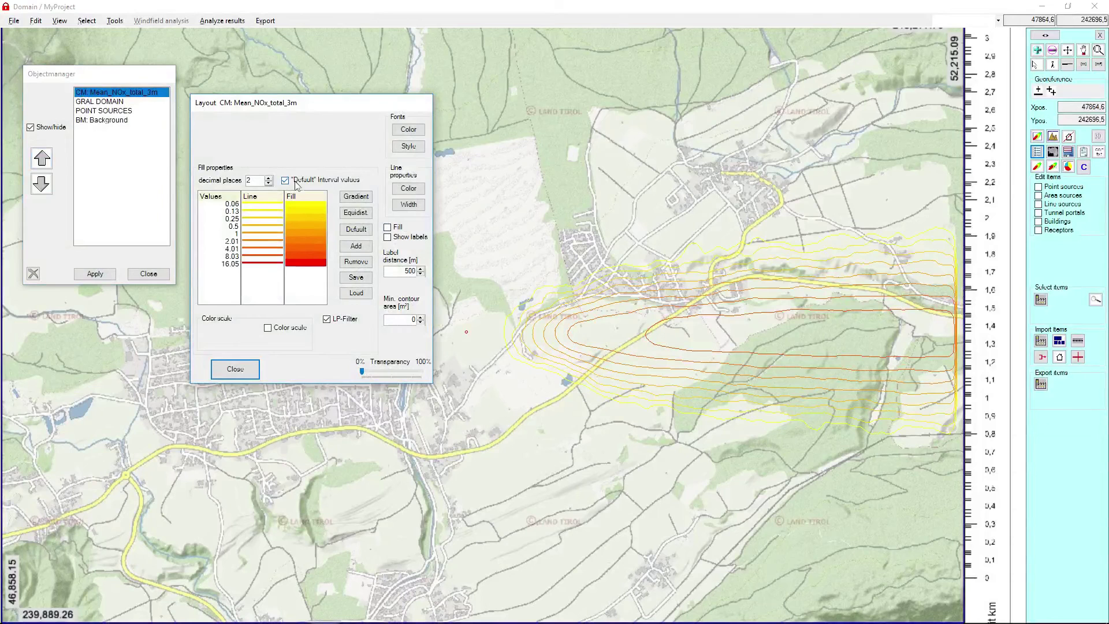
pyautogui.click(355, 229)
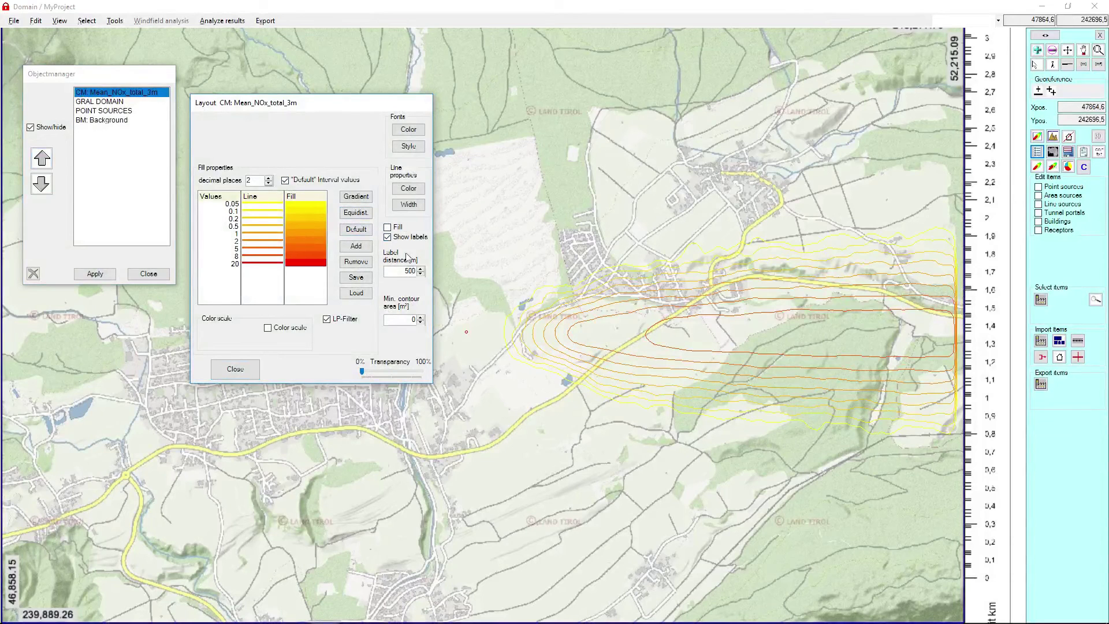
pyautogui.click(410, 205)
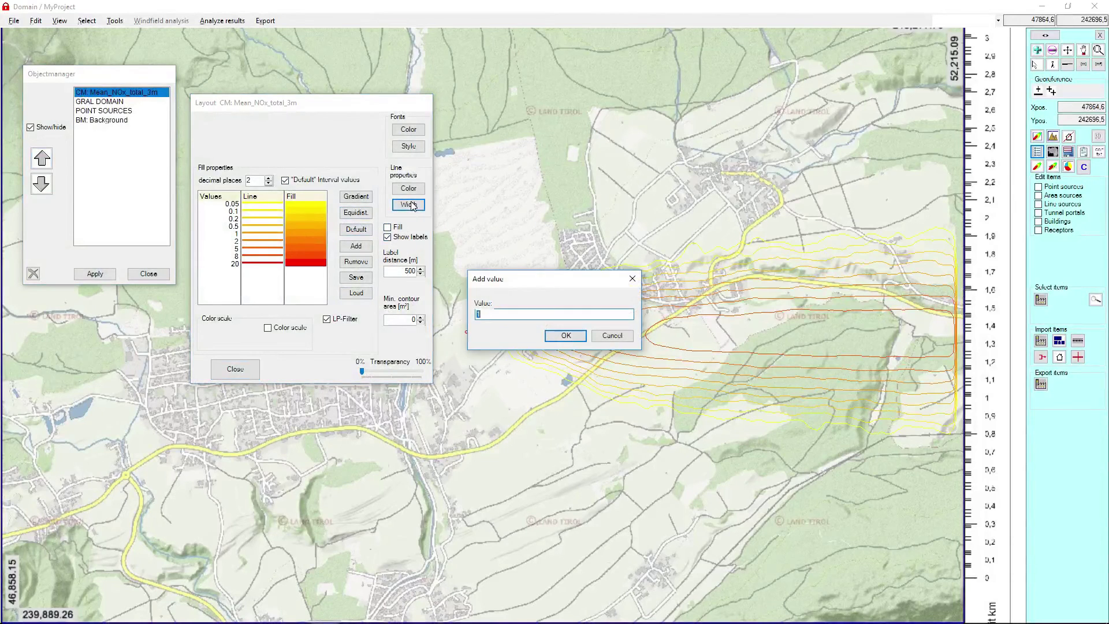
pyautogui.click(565, 336)
pyautogui.click(235, 368)
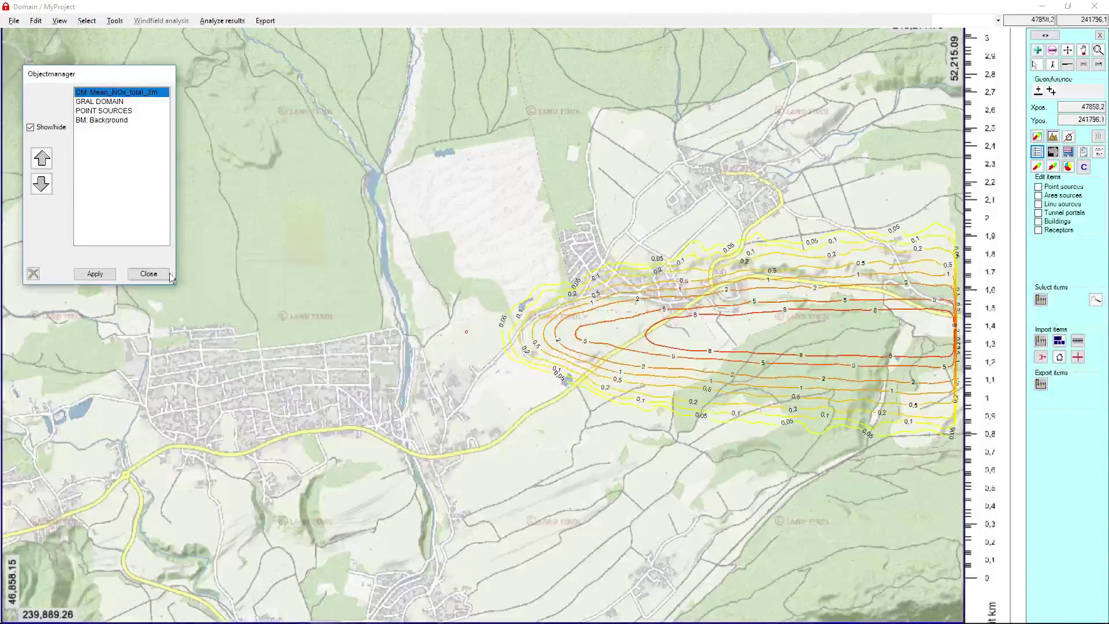
pyautogui.click(149, 274)
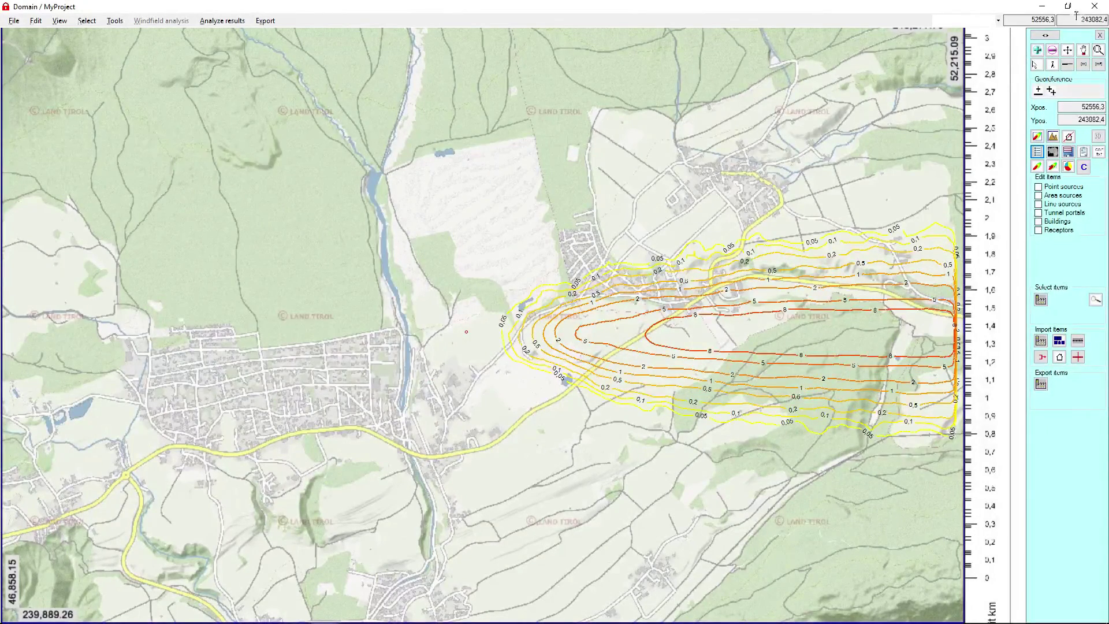
# Recompute the mean concentrations for the 3 m slice with source group stack-source: 1, and reopen the domain map to view the contours
pyautogui.click(1095, 7)
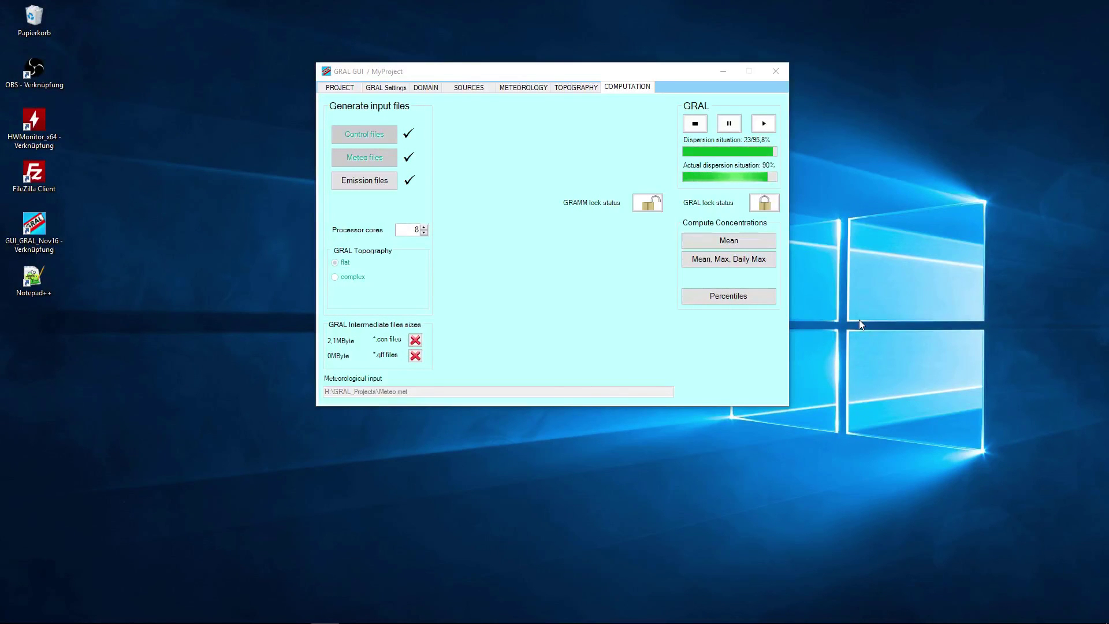
pyautogui.click(746, 245)
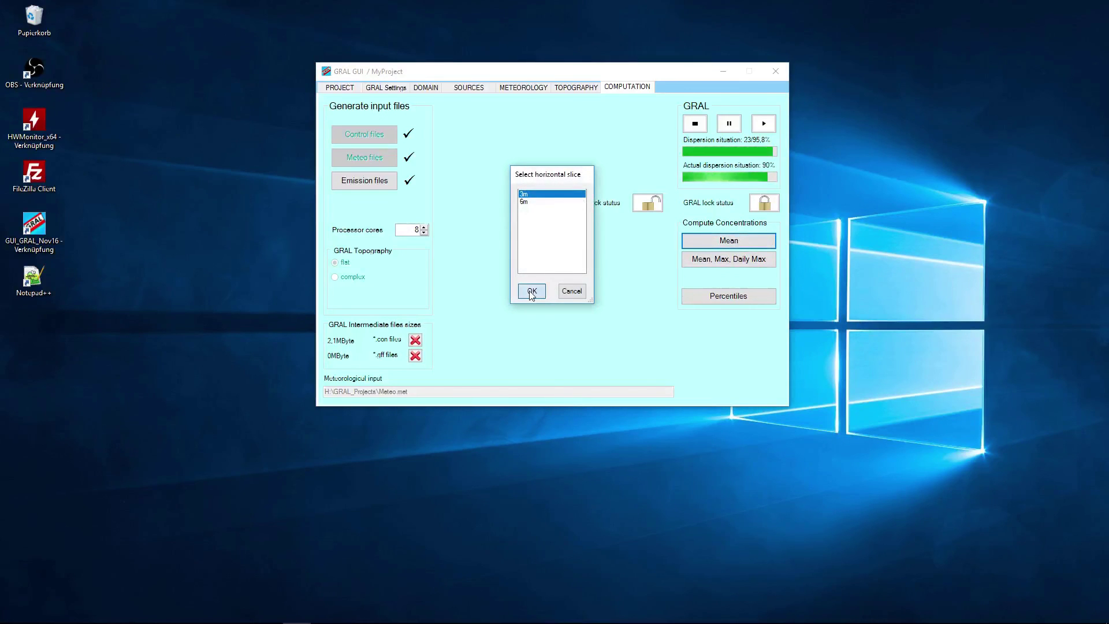
pyautogui.click(532, 291)
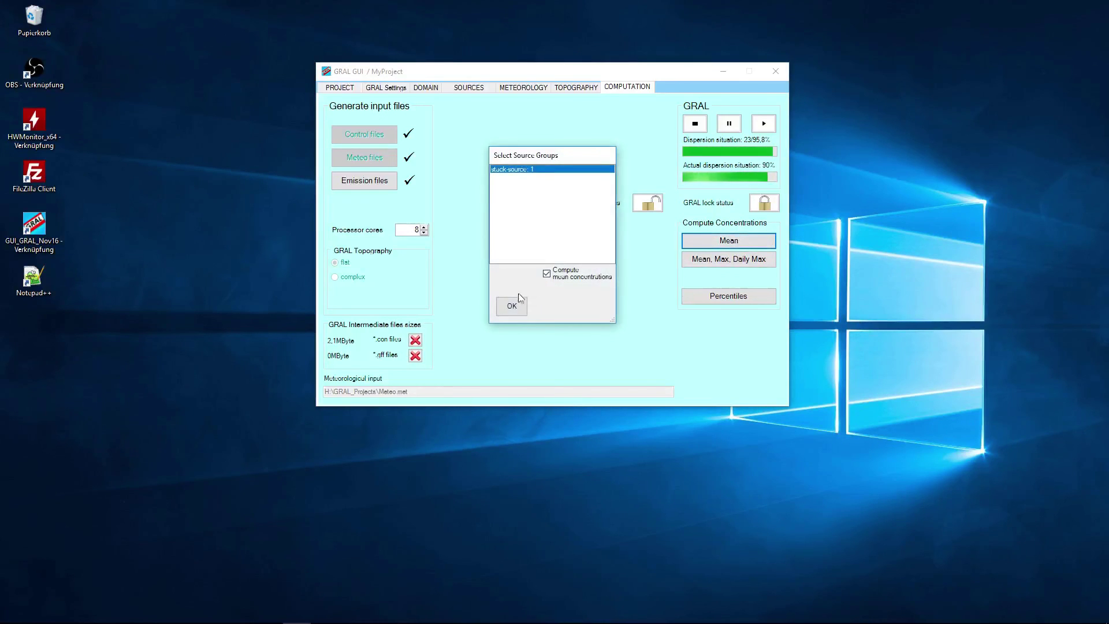
pyautogui.click(522, 300)
pyautogui.click(421, 87)
pyautogui.click(376, 148)
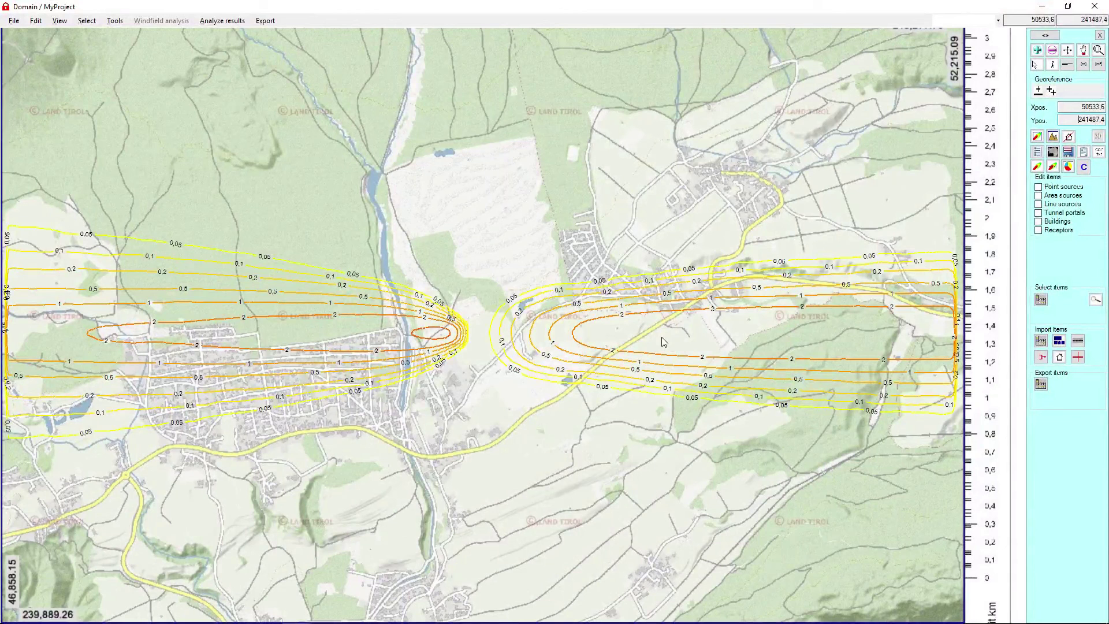
# Set the emission modulation of source group stack-source: 1 to seasonal variation Heating and diurnal variation Nighttime
pyautogui.click(1094, 6)
pyautogui.click(470, 87)
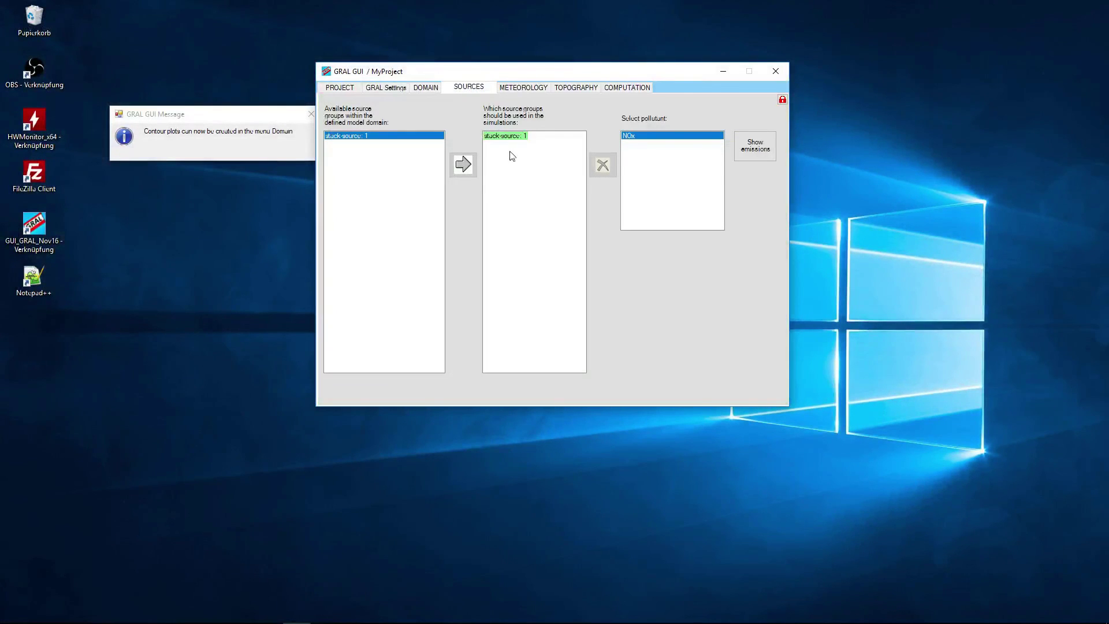
pyautogui.doubleClick(504, 138)
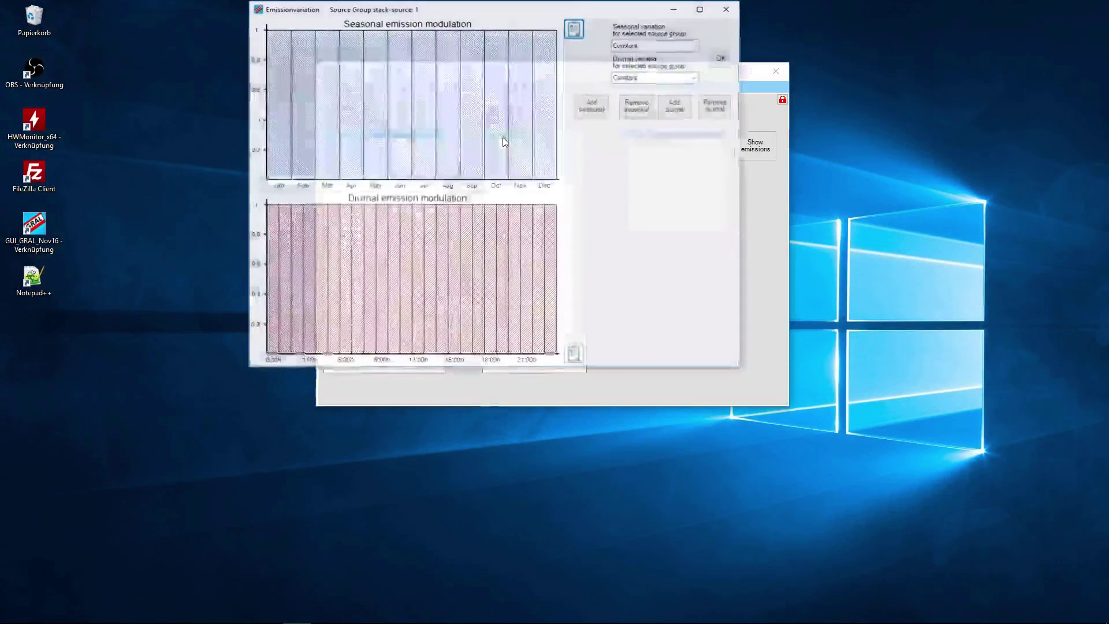
pyautogui.click(695, 46)
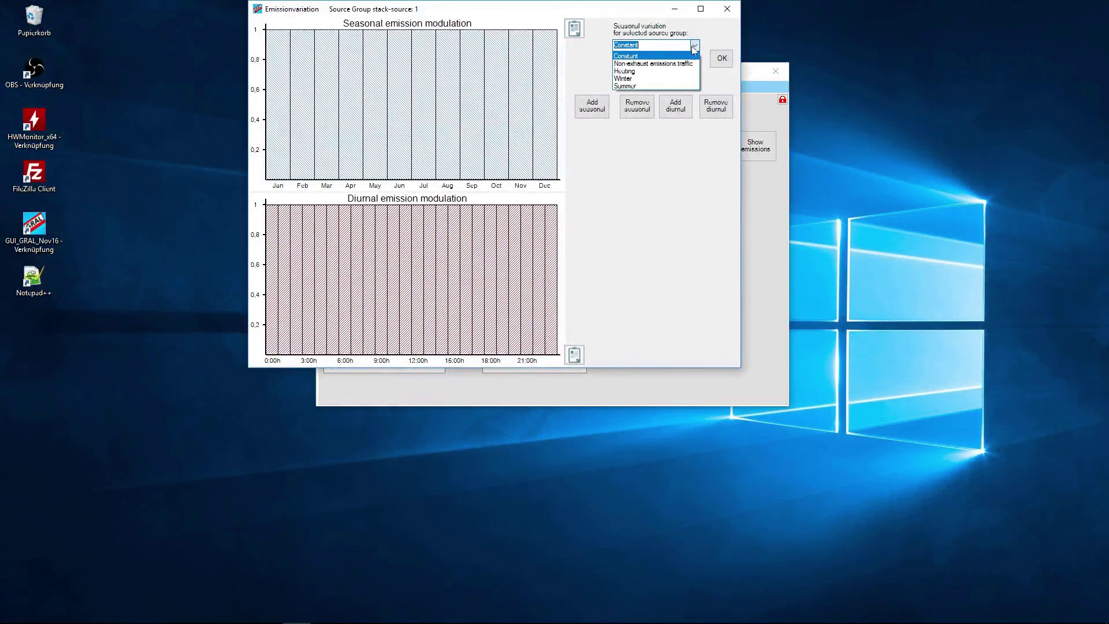
pyautogui.click(680, 73)
pyautogui.click(696, 78)
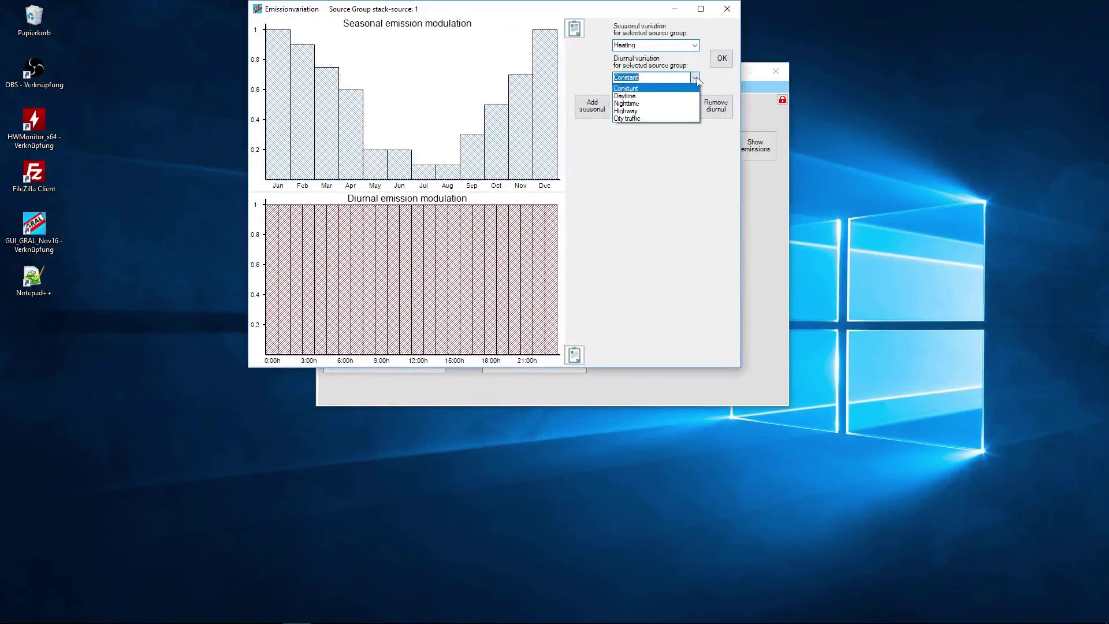
pyautogui.click(697, 101)
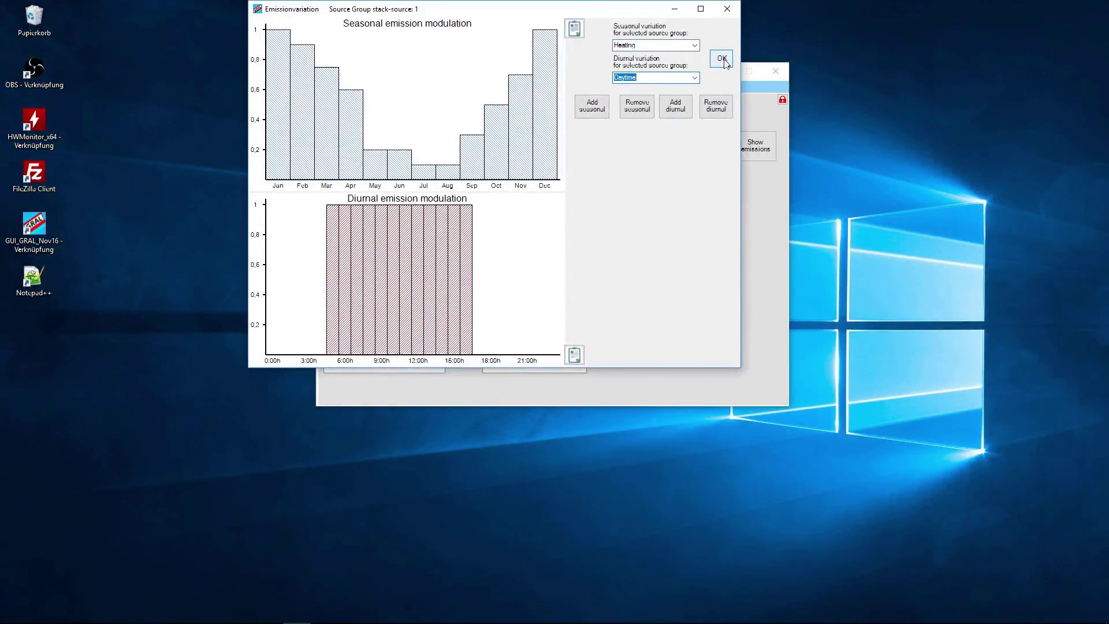
pyautogui.click(694, 78)
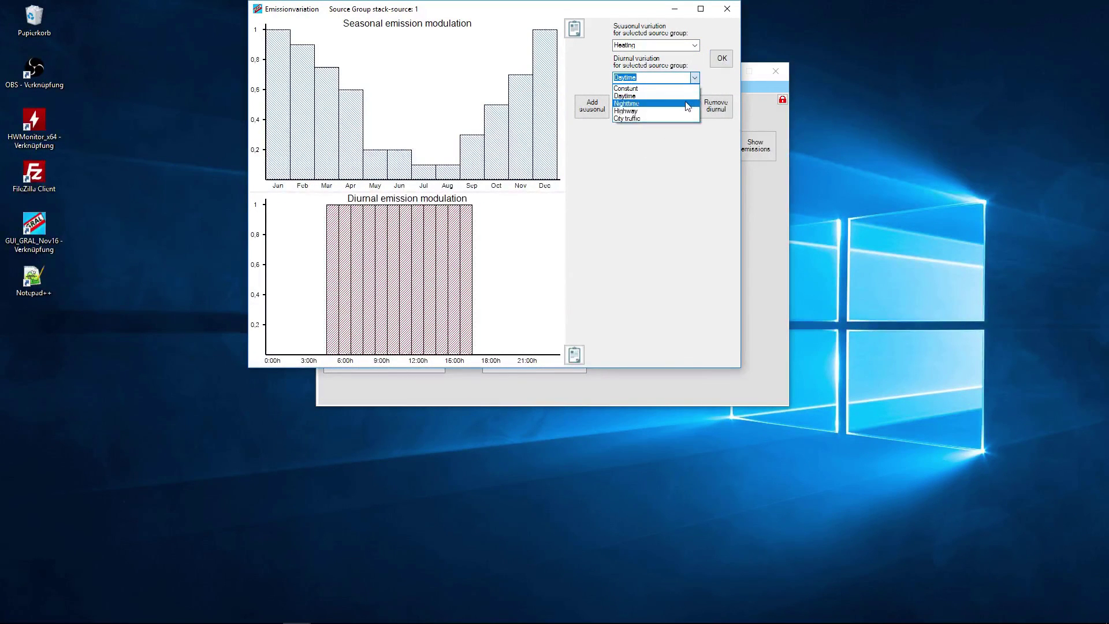
pyautogui.click(689, 108)
pyautogui.click(722, 59)
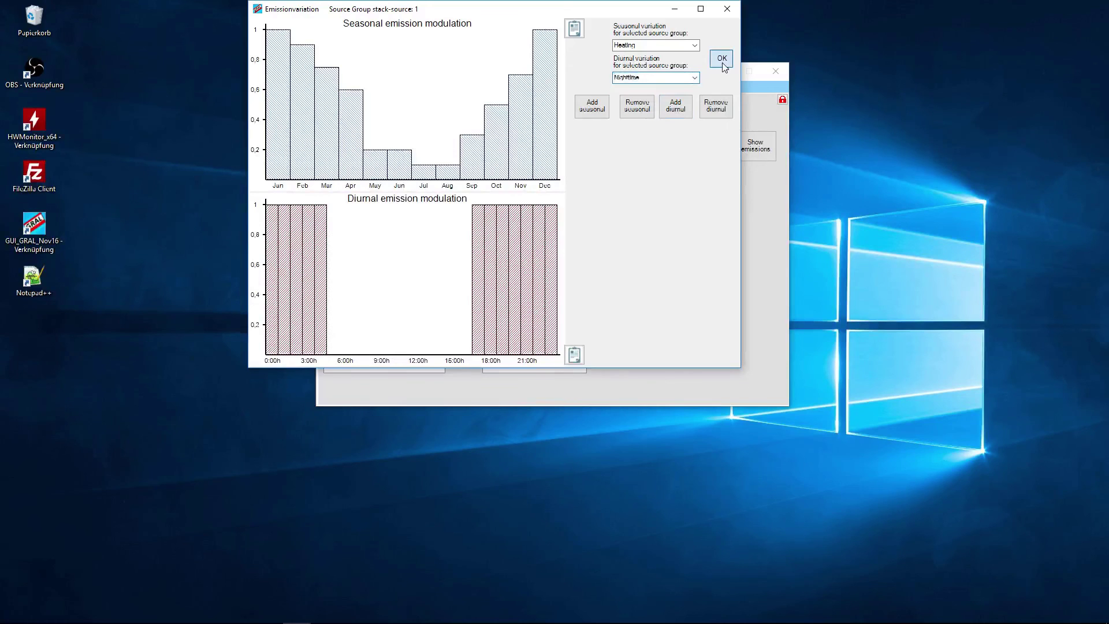
# Check the chart of total annual NOx emissions and regenerate the emission files
pyautogui.click(754, 145)
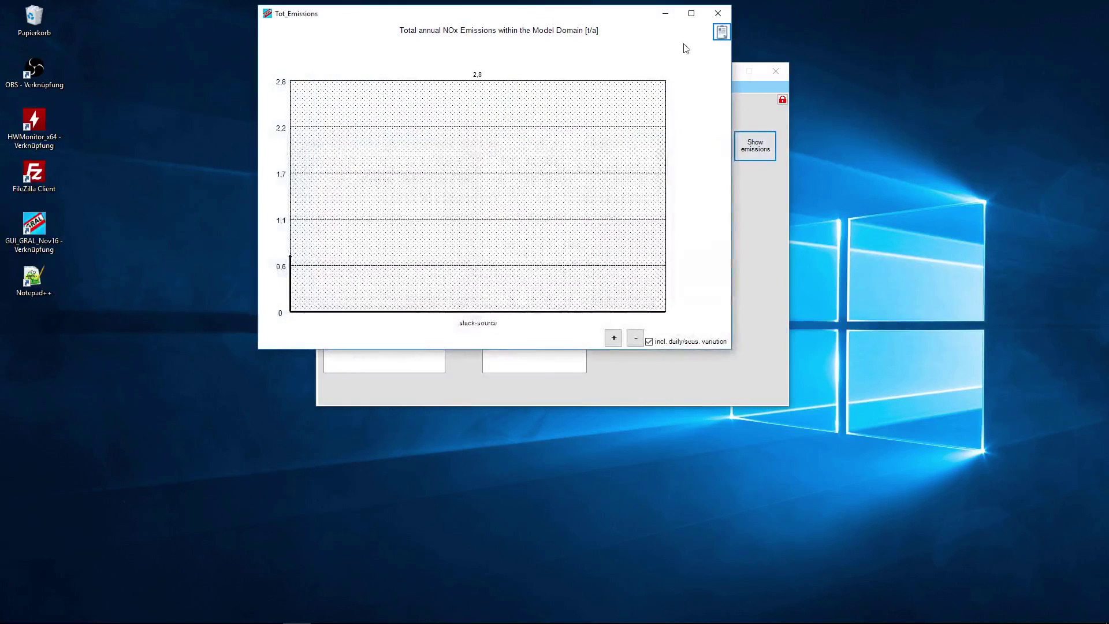
pyautogui.click(718, 12)
pyautogui.click(627, 87)
pyautogui.click(354, 182)
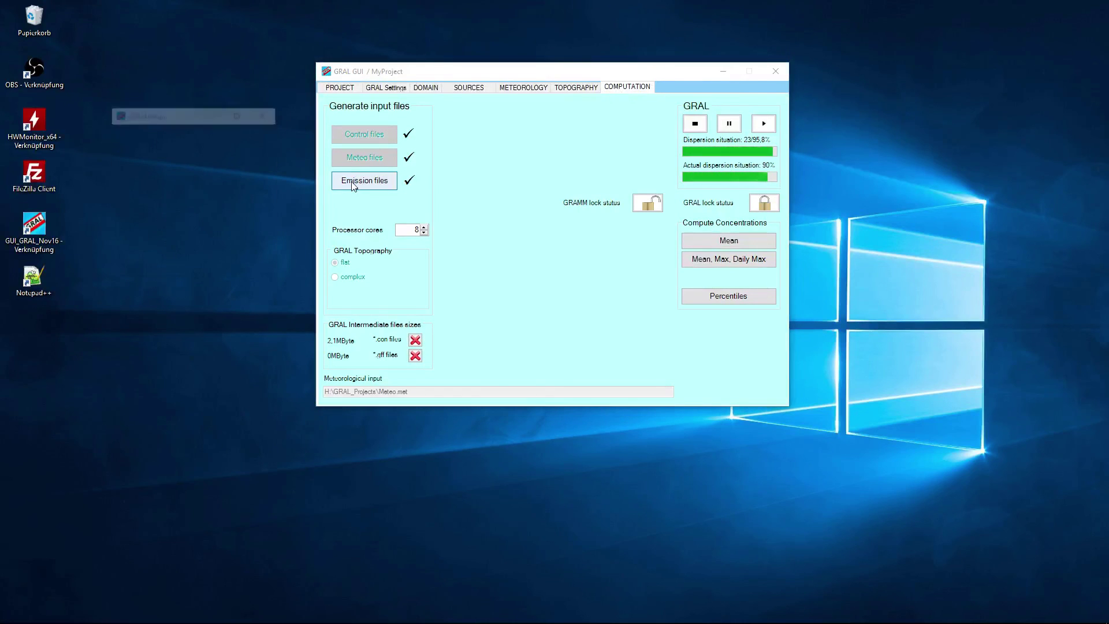
# Compute the mean concentrations of stack-source: 1 with the changed emission modulation and show the contours in the domain map
pyautogui.click(735, 243)
pyautogui.click(527, 293)
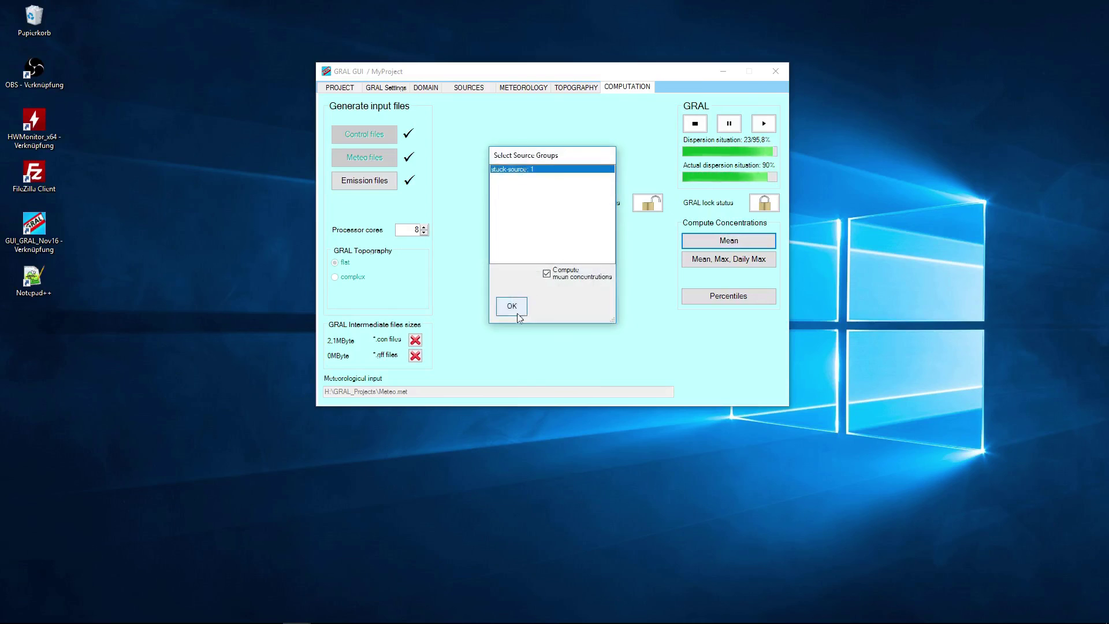
pyautogui.click(517, 313)
pyautogui.click(427, 90)
pyautogui.click(391, 137)
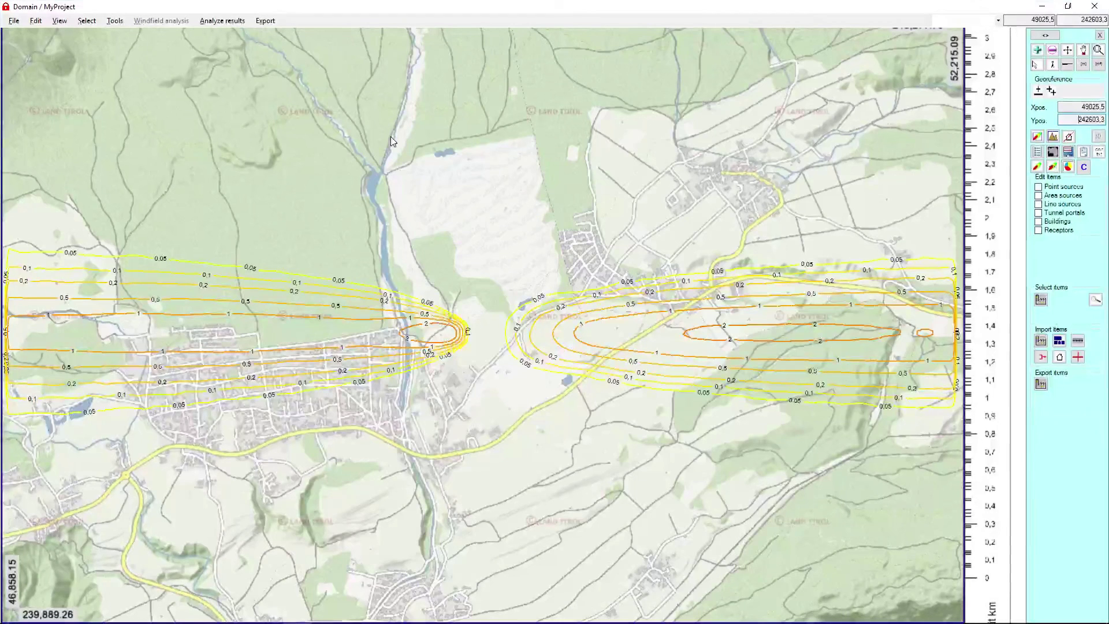